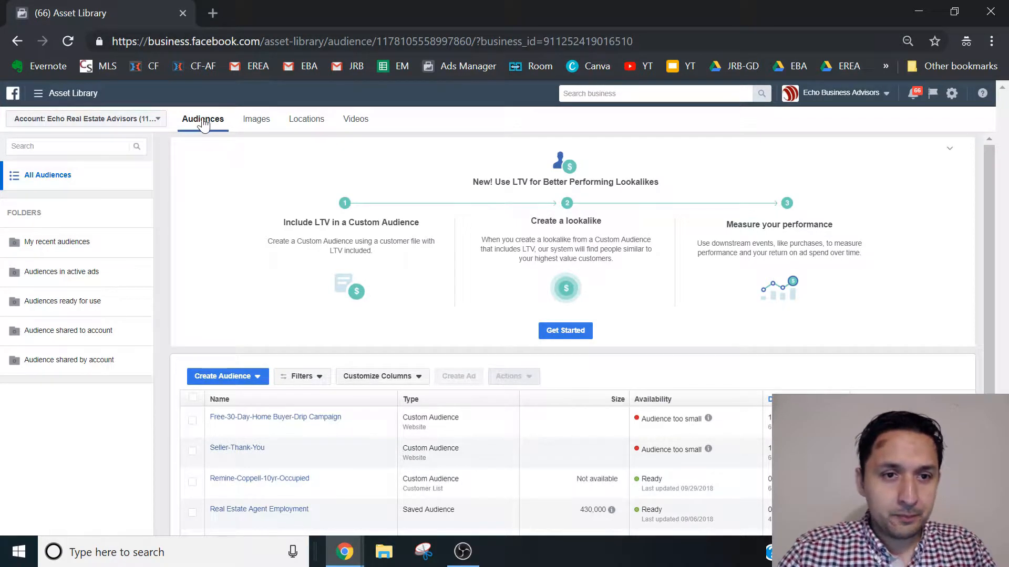
Open the Audiences section of the assets from the full list of business tools.
left_click(55, 93)
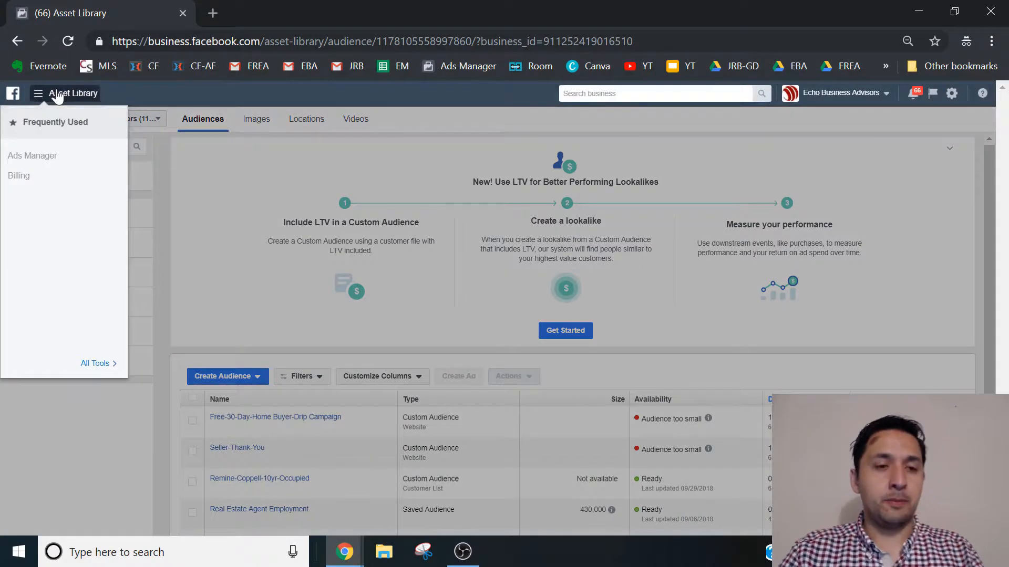
left_click(96, 365)
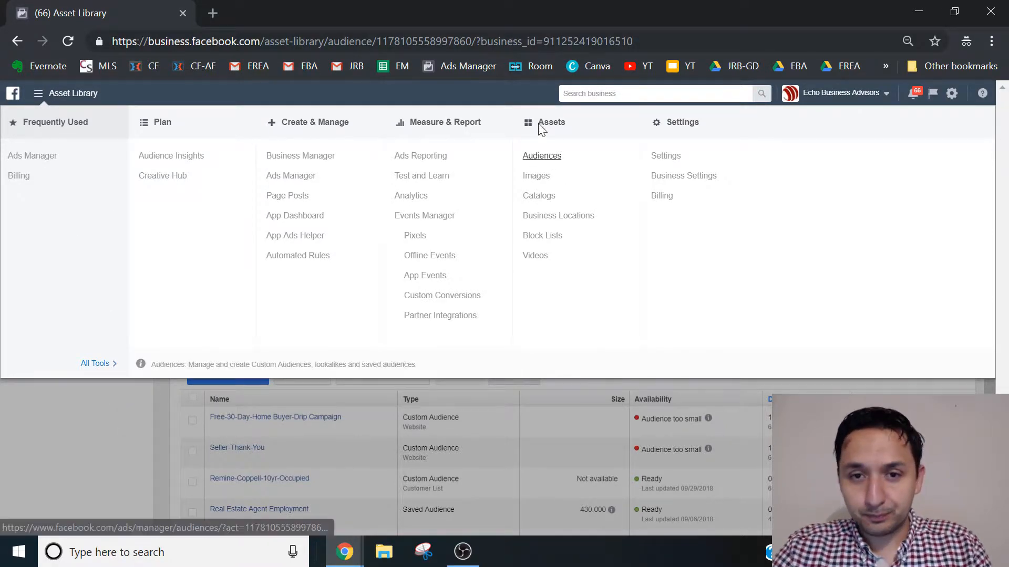
left_click(547, 162)
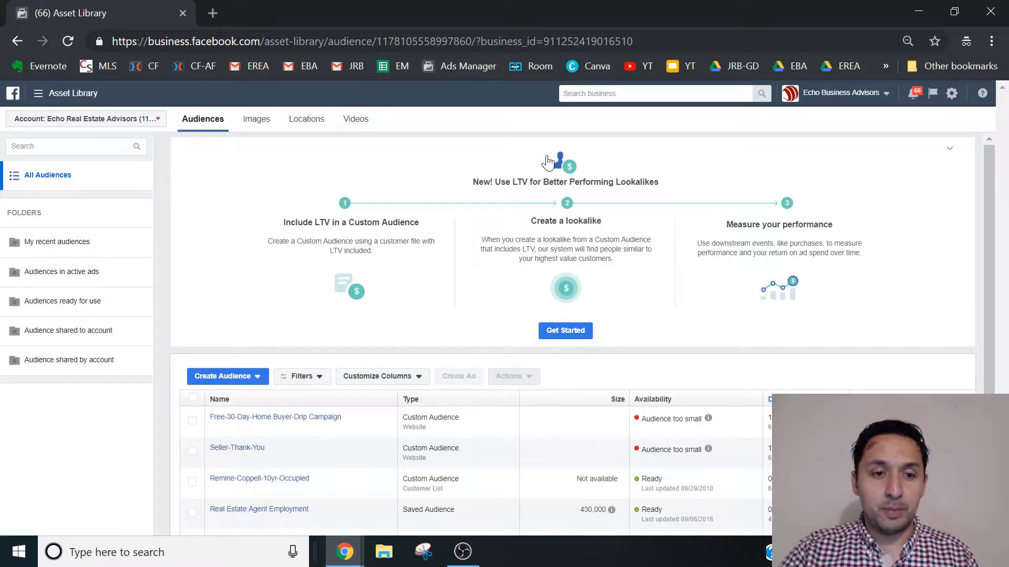
Start a new saved audience and name it "Test Buyer Audience", leaving the custom audiences field empty.
left_click(259, 383)
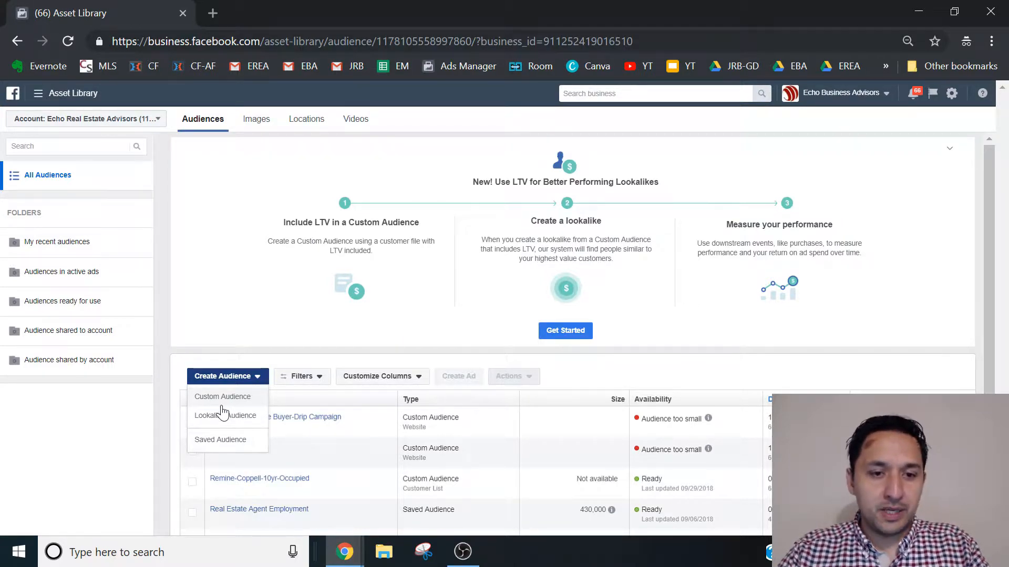
left_click(224, 442)
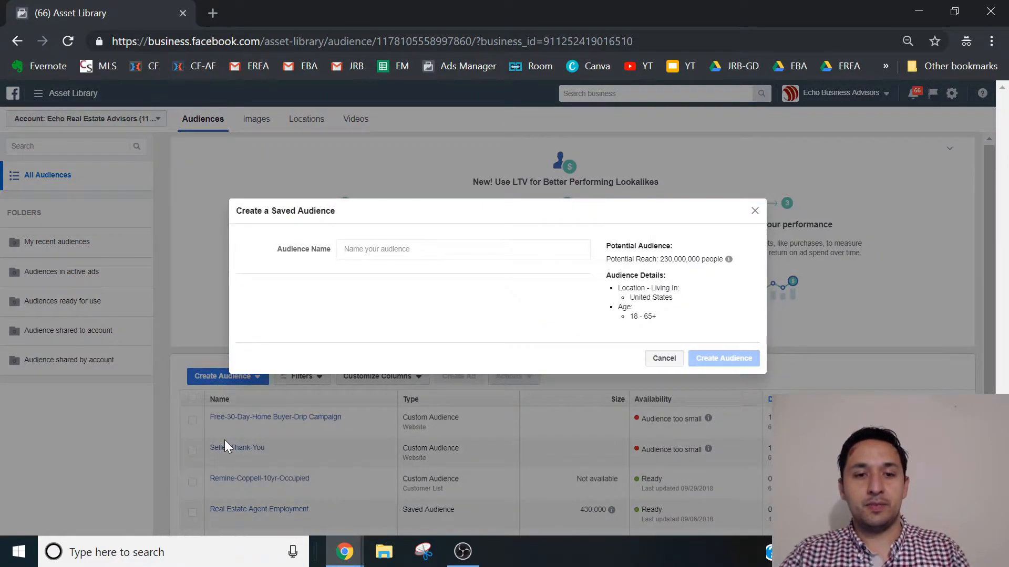
left_click(426, 253)
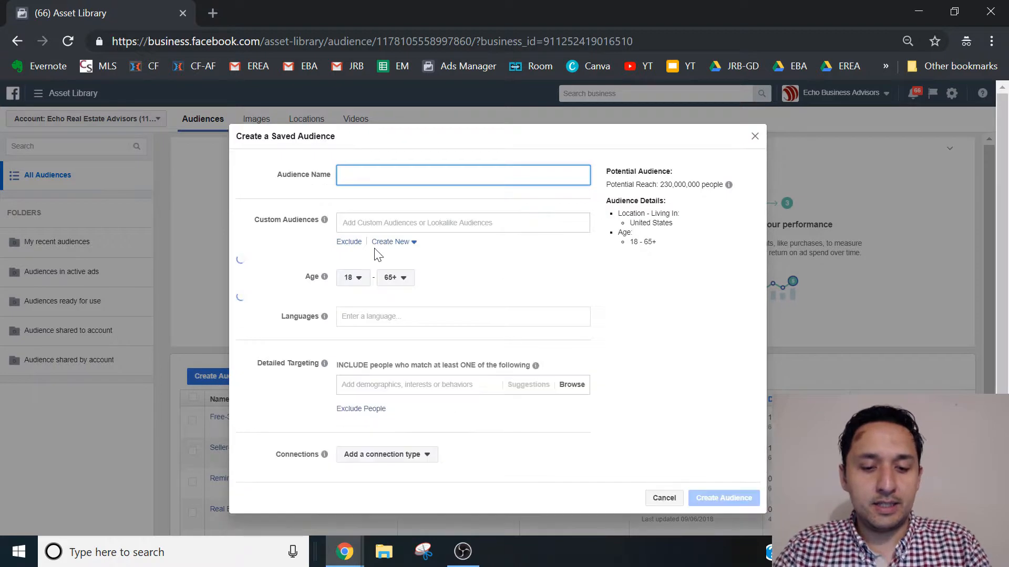
type("Test Buy")
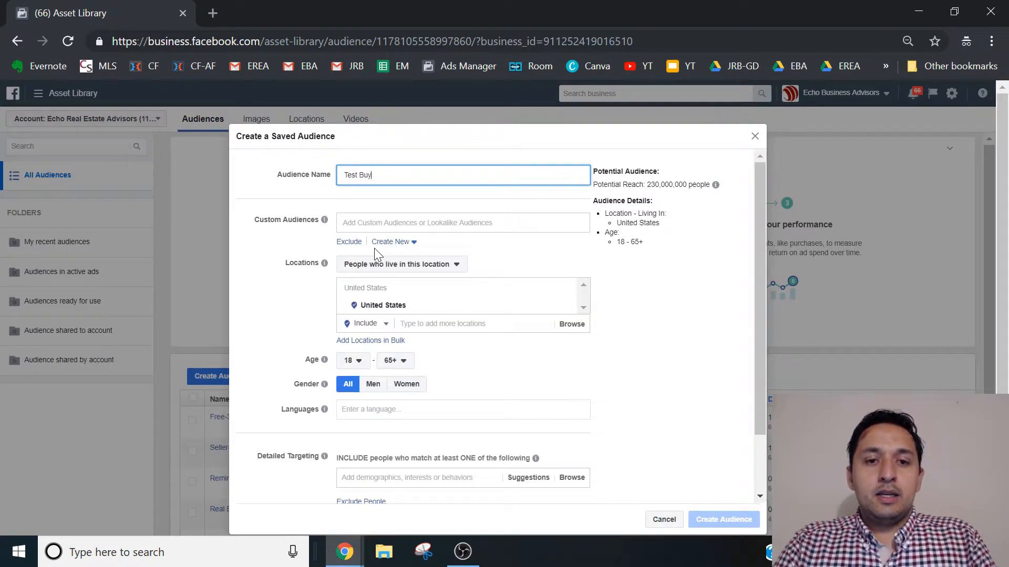
type("er Audi")
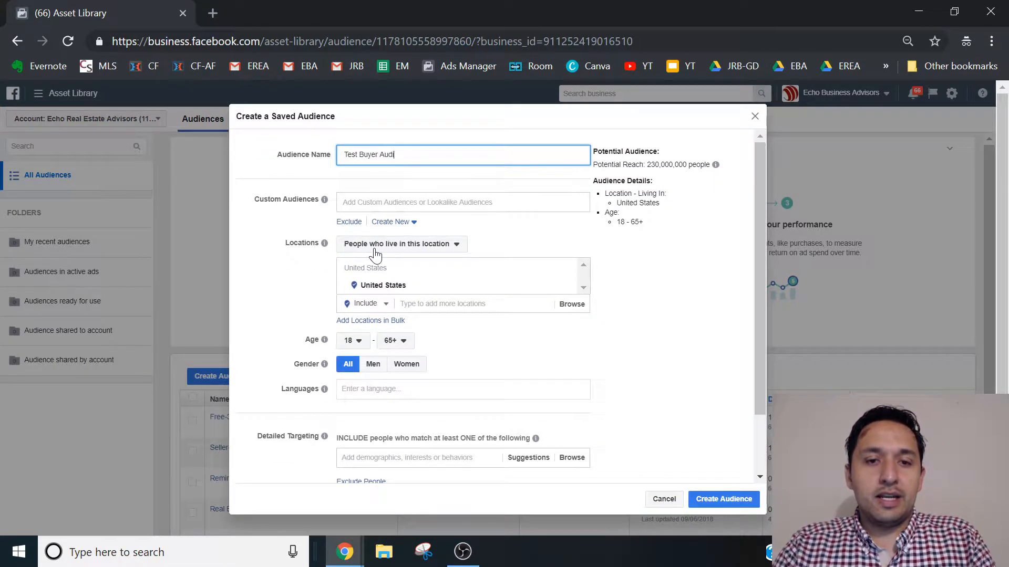
type("ence")
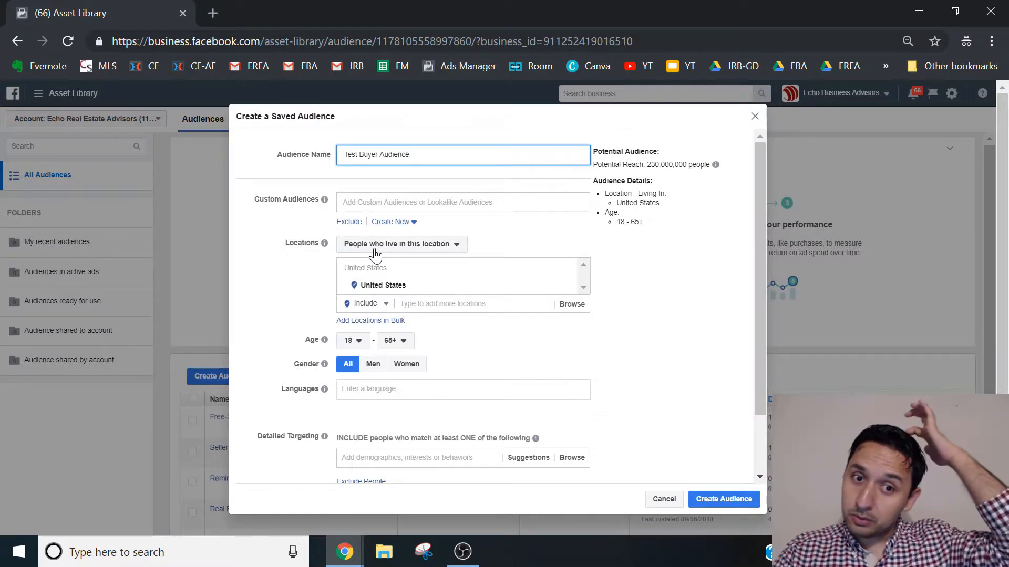
key("Tab")
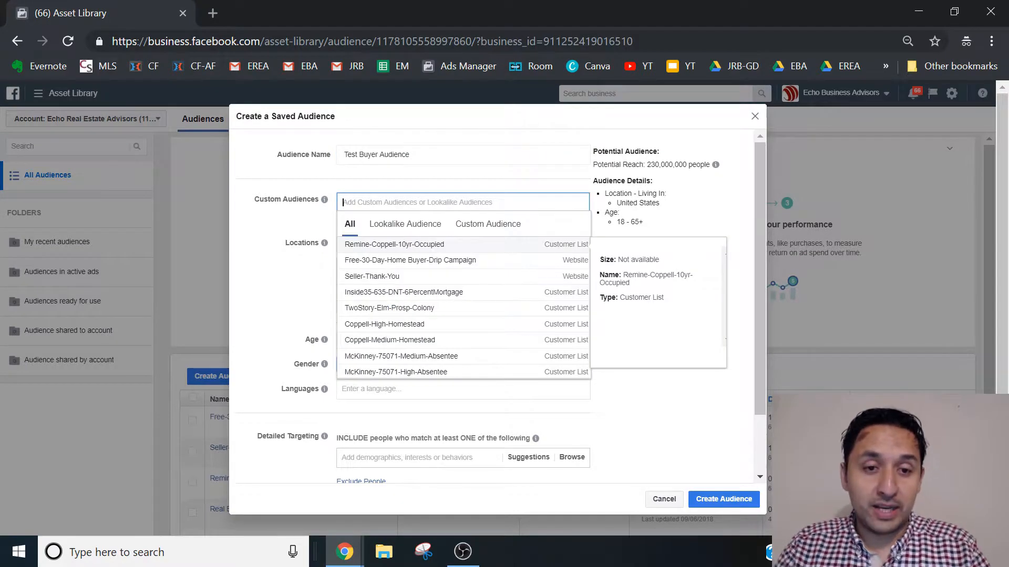
left_click(289, 218)
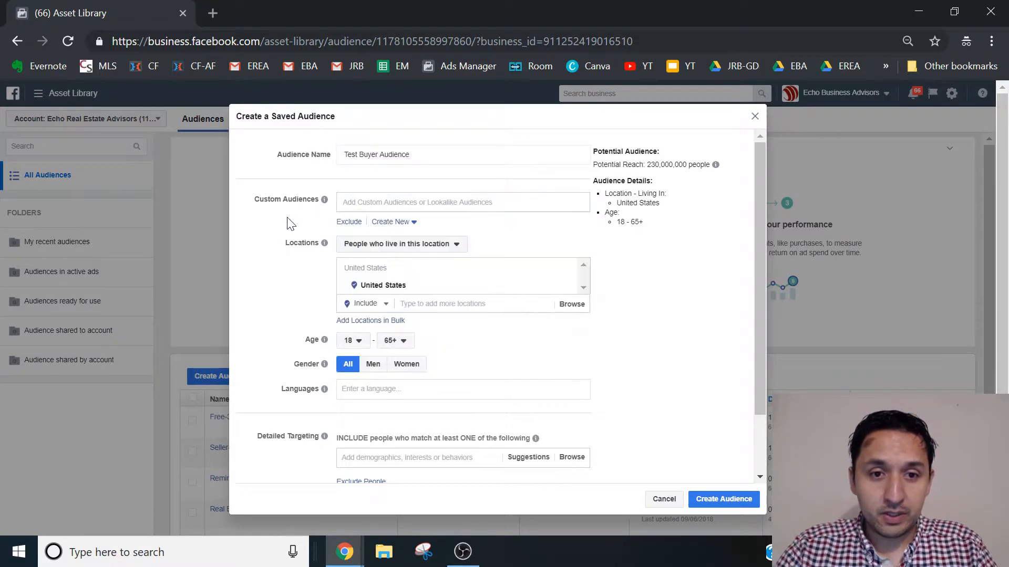
Replace the United States location with the city of Dallas, Texas, and set its radius to 10 mi.
left_click(566, 287)
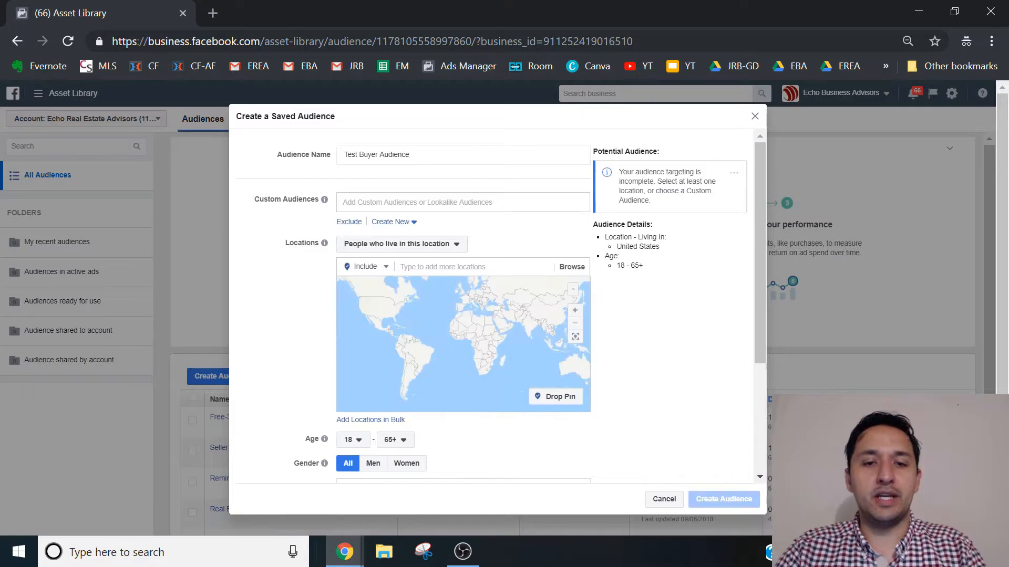
type("dallas")
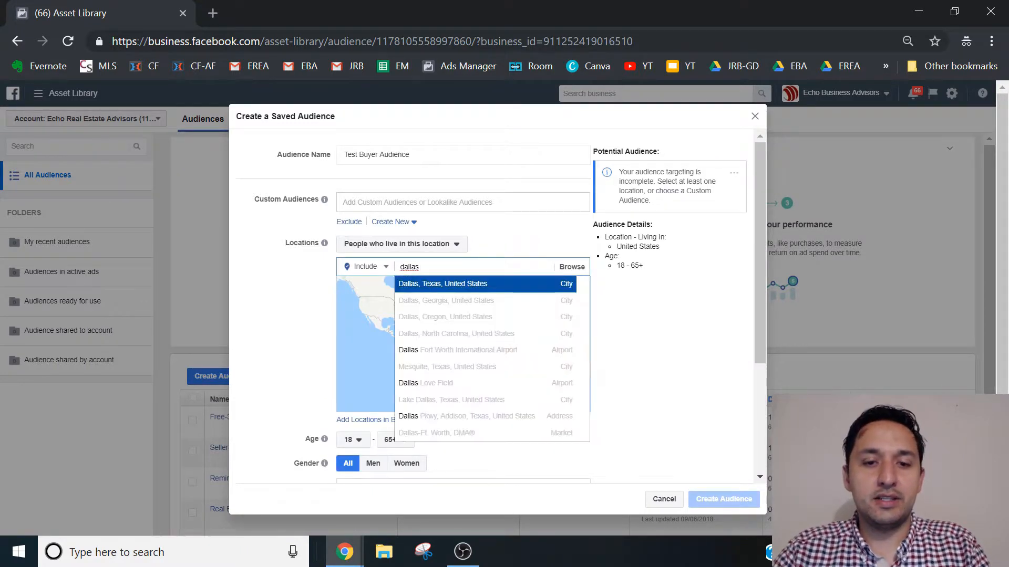
left_click(440, 286)
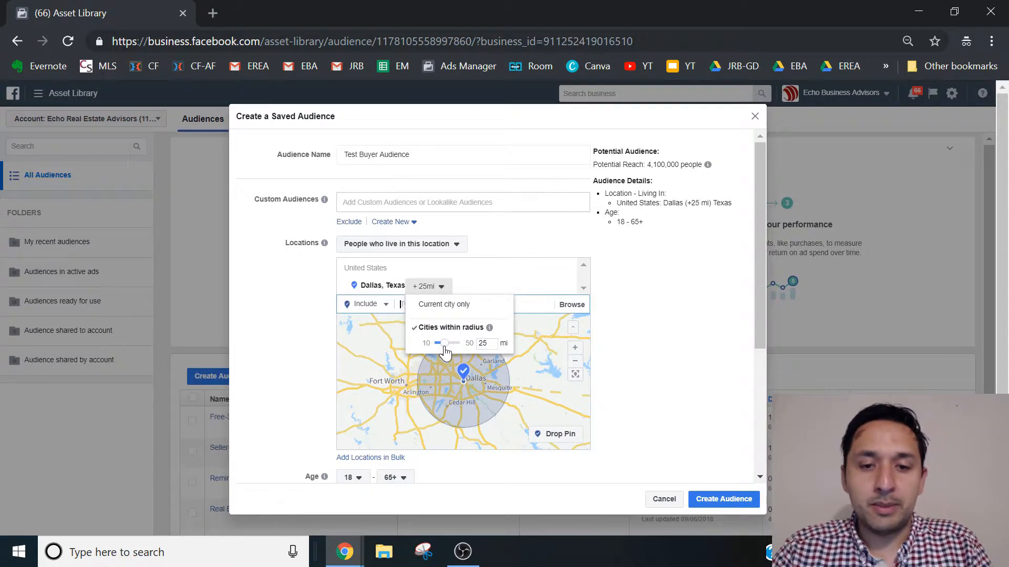
left_click_drag(444, 351, 333, 353)
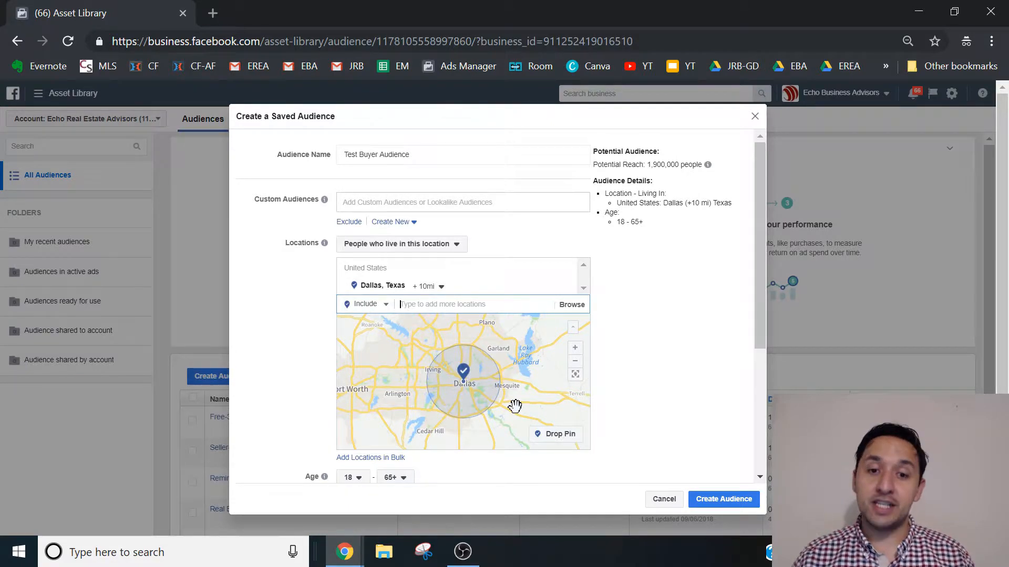
Drop a pin on the map just east of Dallas near Mesquite and set that area to be excluded.
left_click(553, 435)
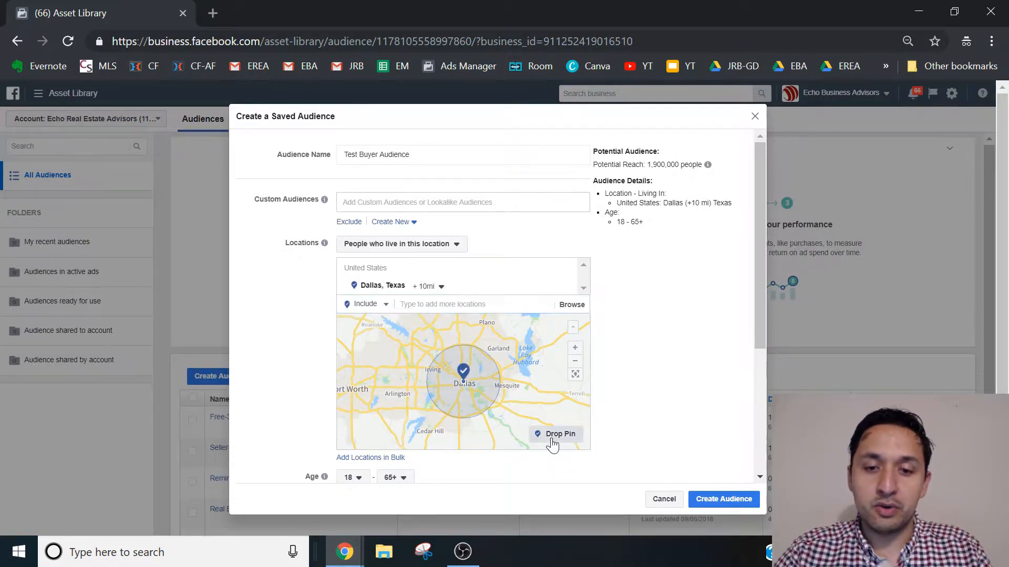
left_click(507, 396)
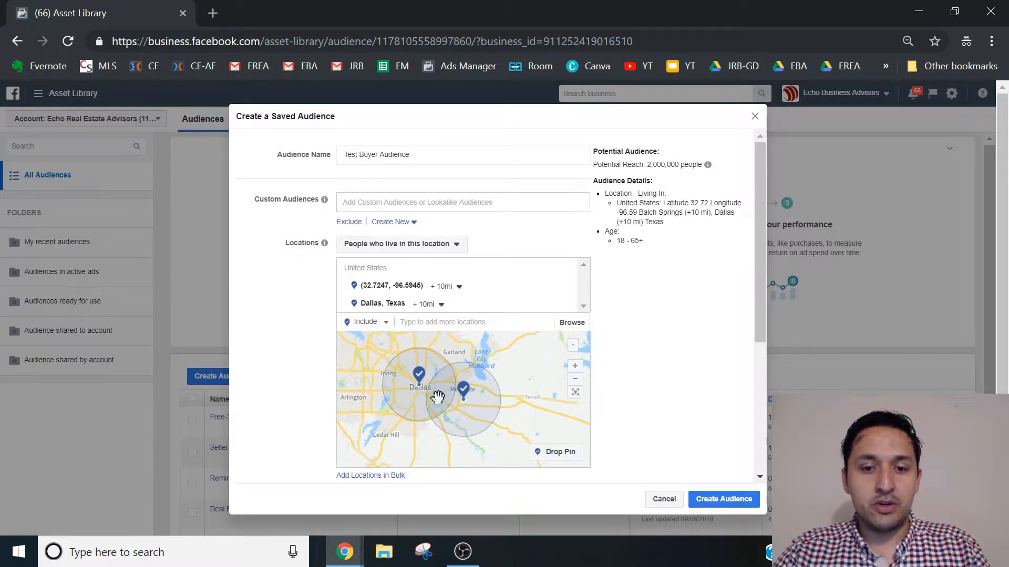
left_click(464, 393)
left_click(497, 364)
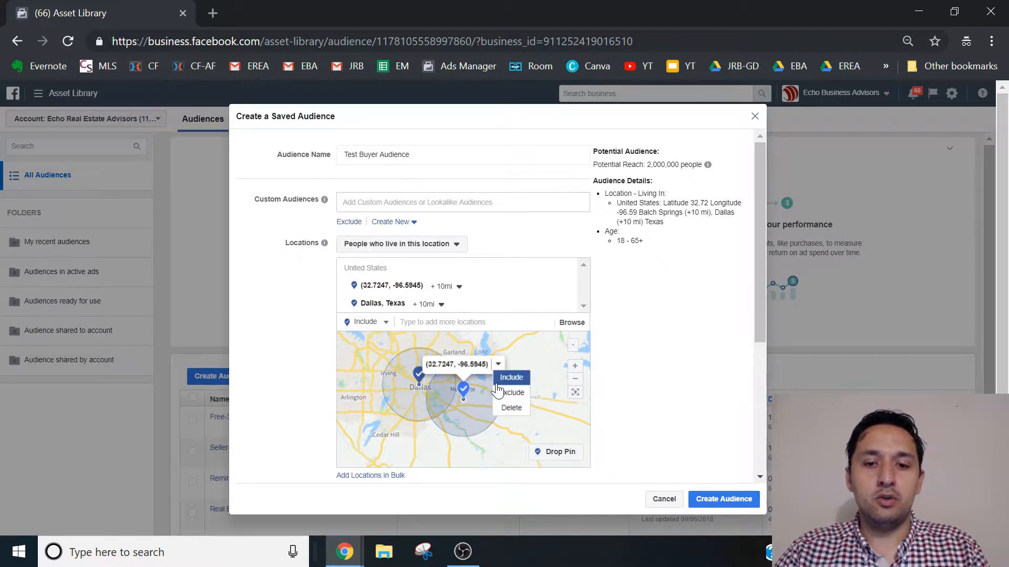
left_click(505, 398)
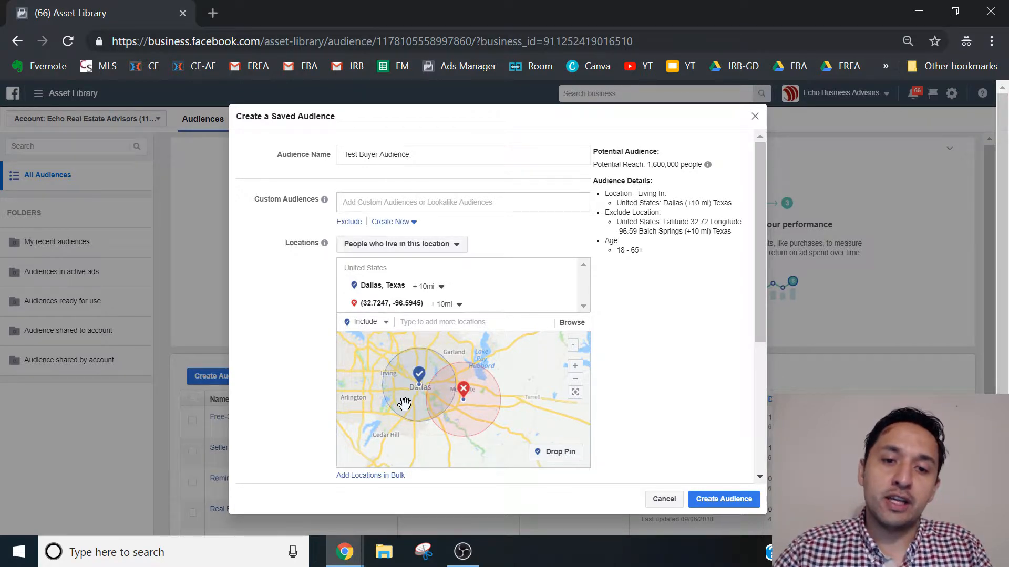
left_click(380, 247)
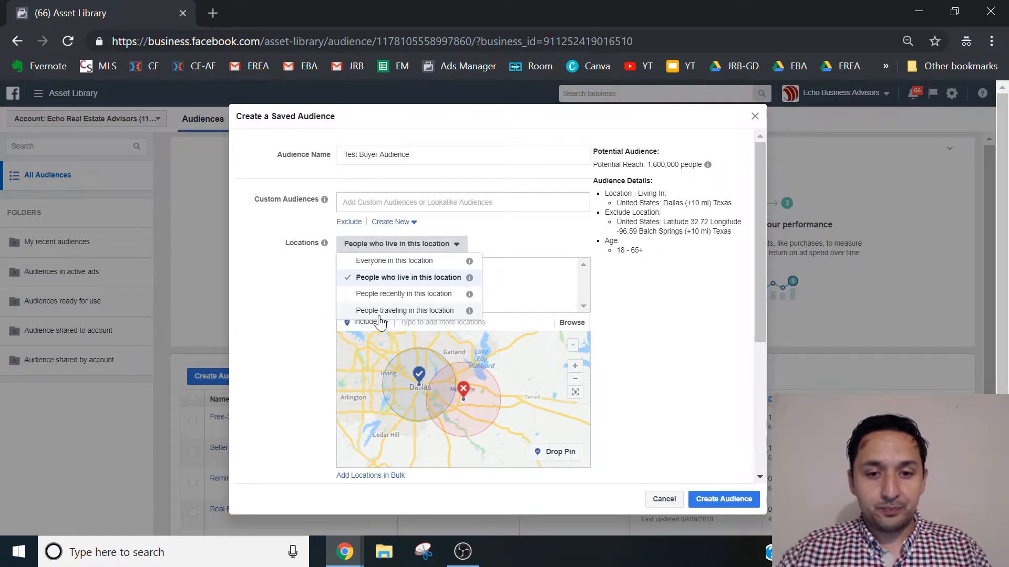
left_click(700, 369)
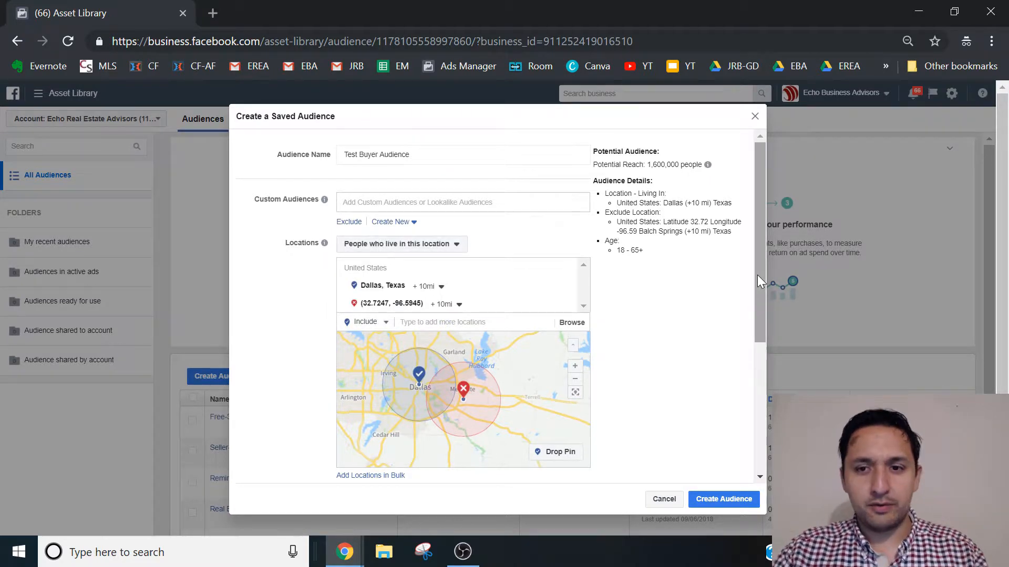
Set the audience's minimum age to 35 and restrict the gender to Women.
left_click_drag(757, 275, 765, 401)
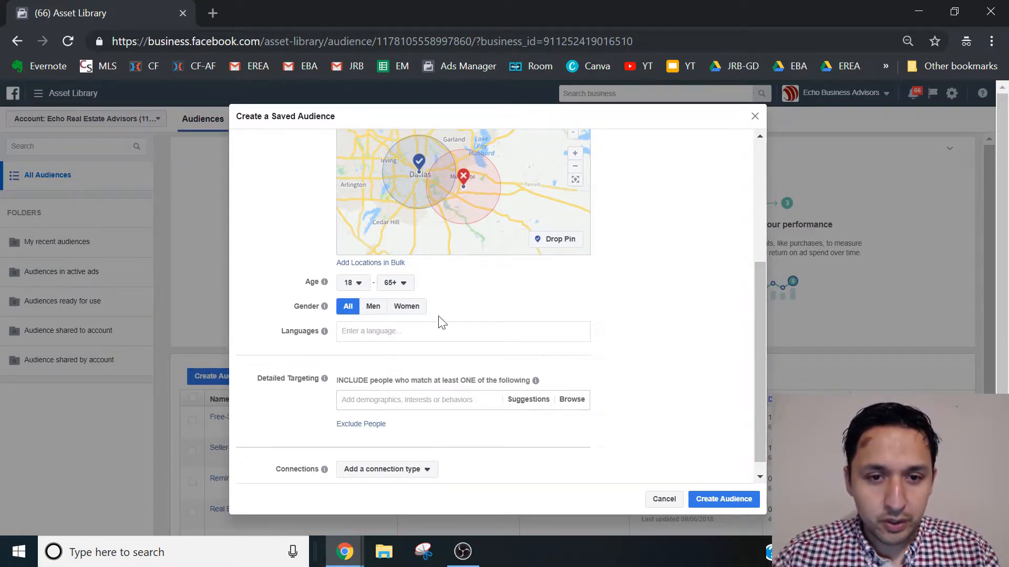
left_click(358, 284)
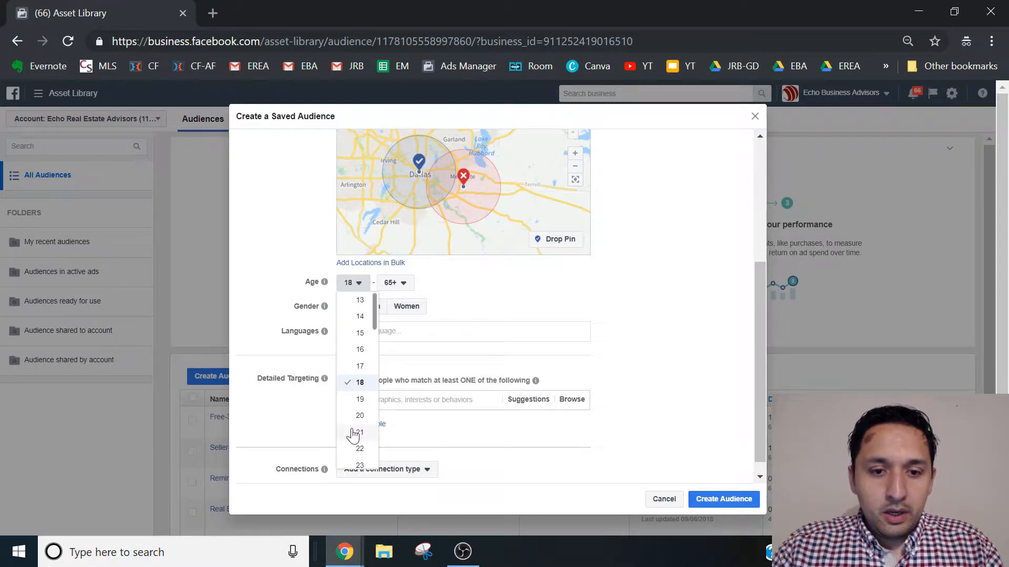
left_click_drag(377, 328, 375, 392)
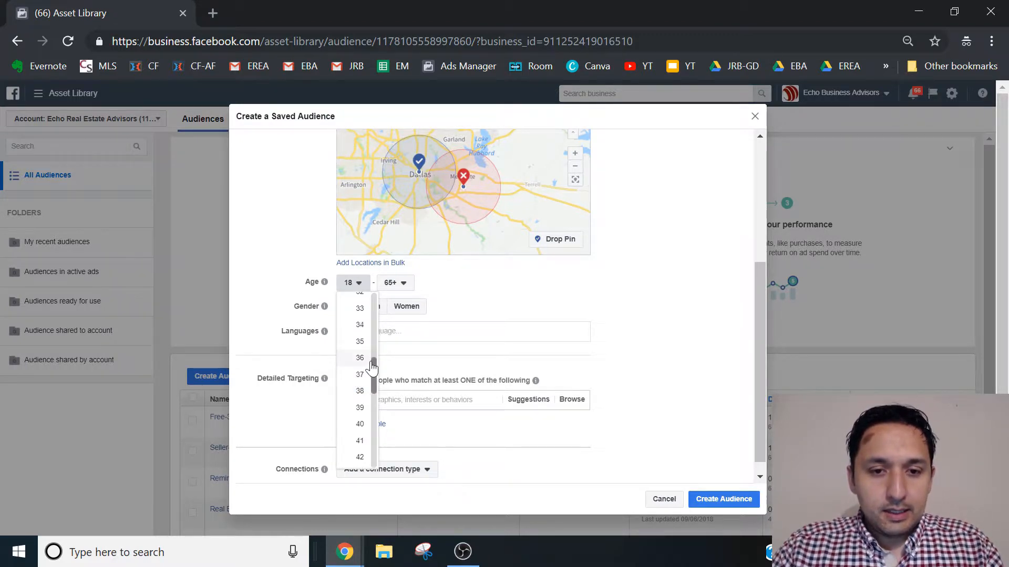
left_click(359, 342)
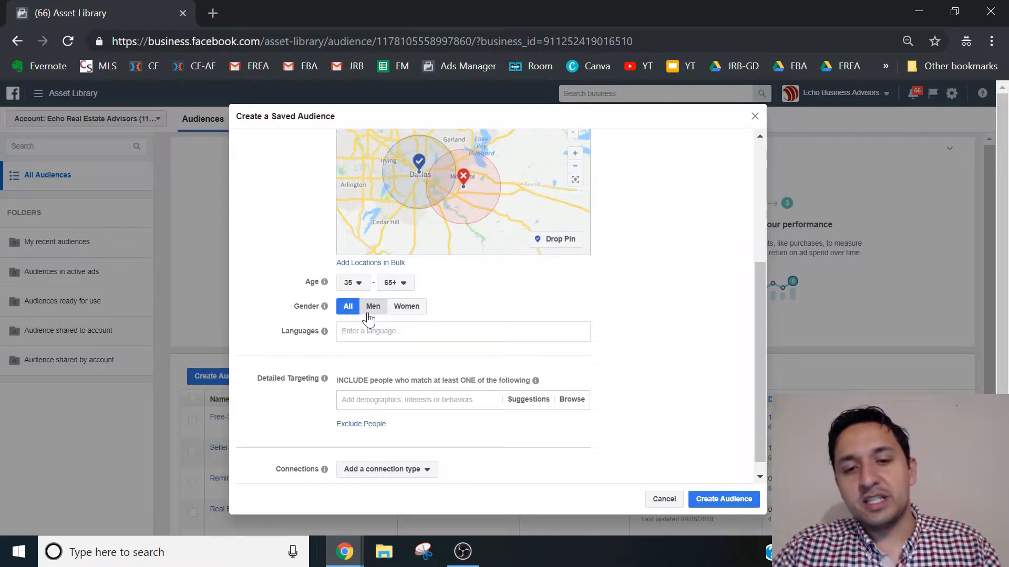
left_click(407, 310)
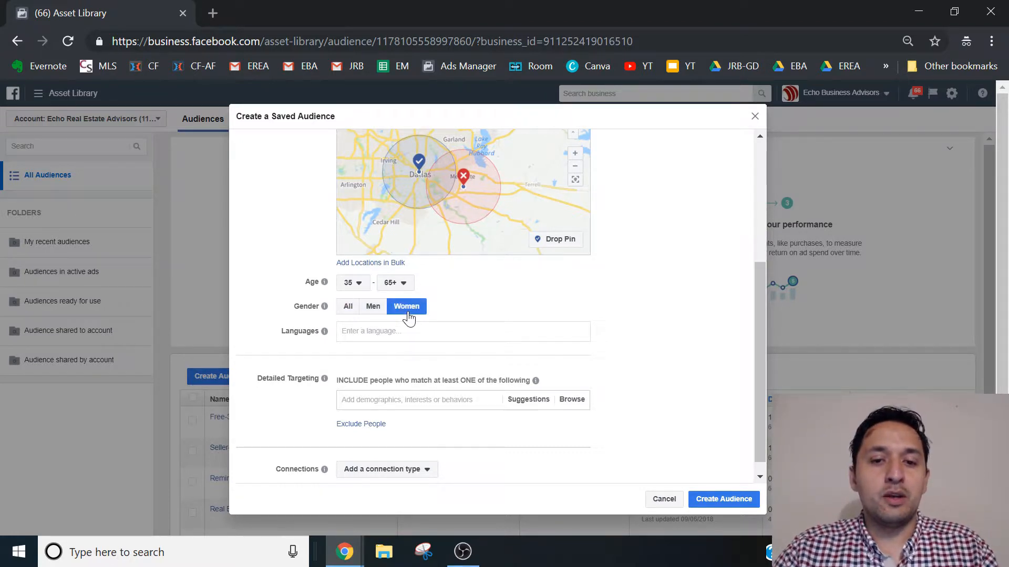
Add Spanish (All) as the audience's language.
left_click(409, 332)
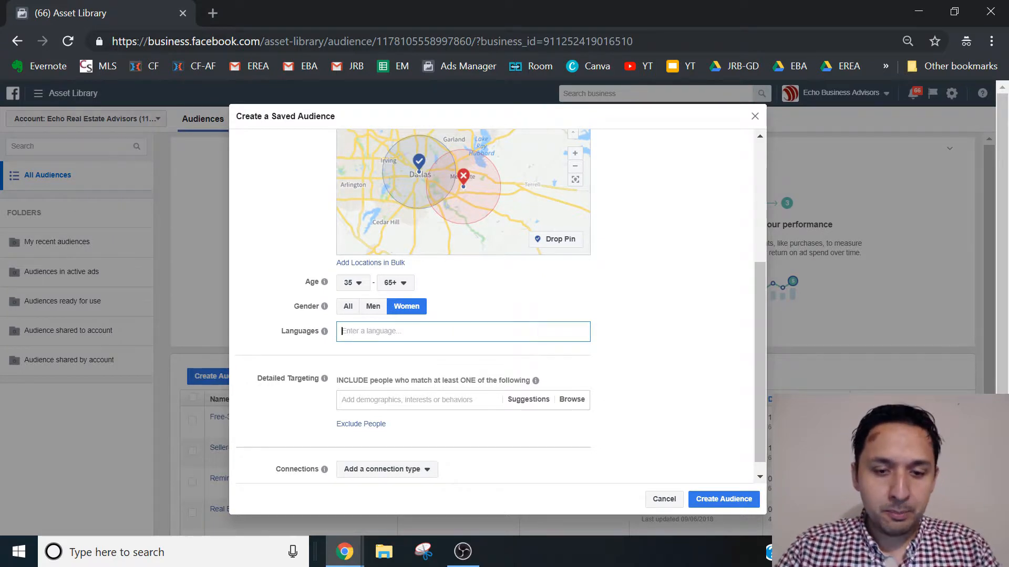
type("span")
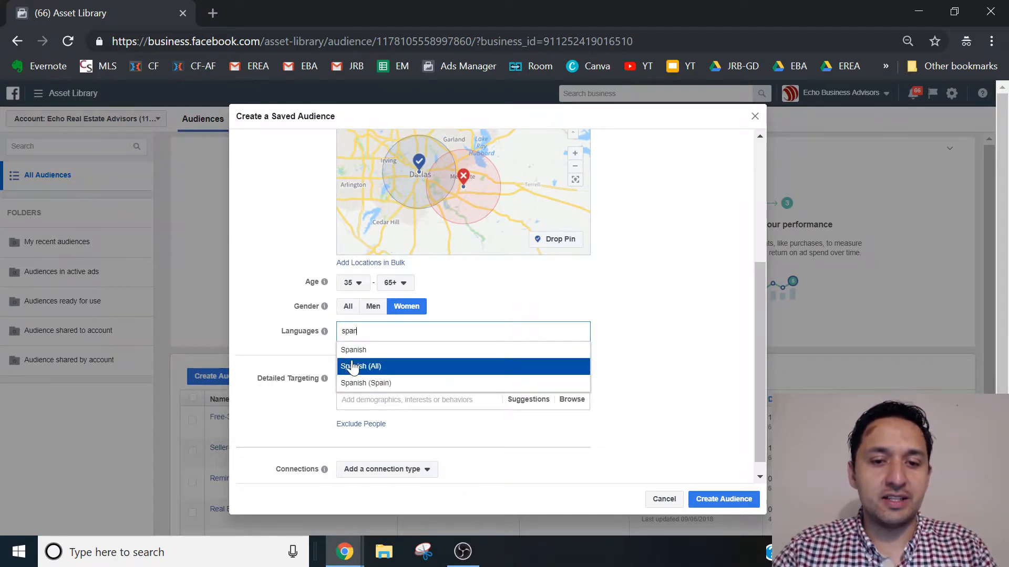
left_click(352, 366)
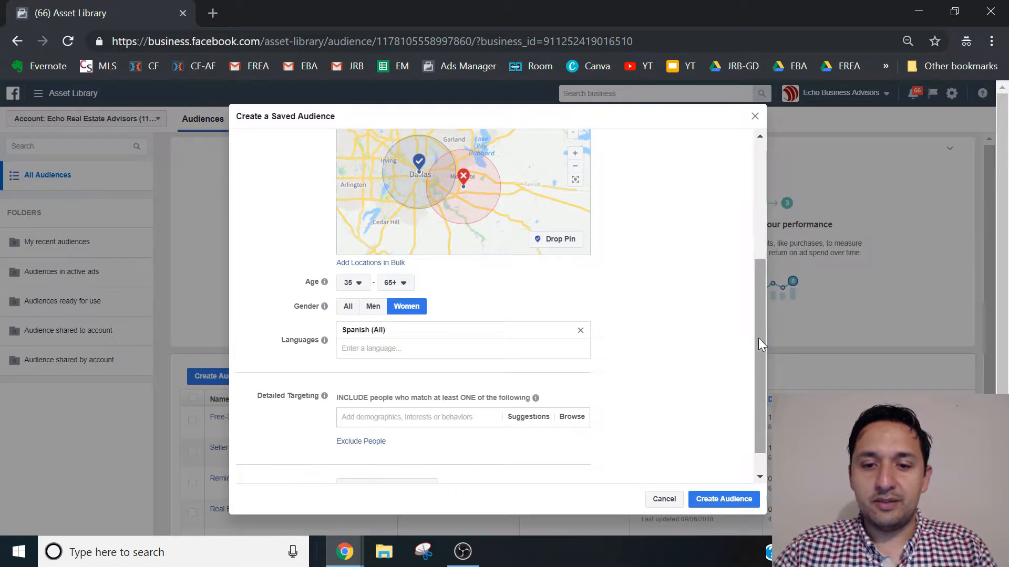
Search detailed targeting for "realtor" and include the Realtor.com interest.
scroll(763, 337, "down", 1)
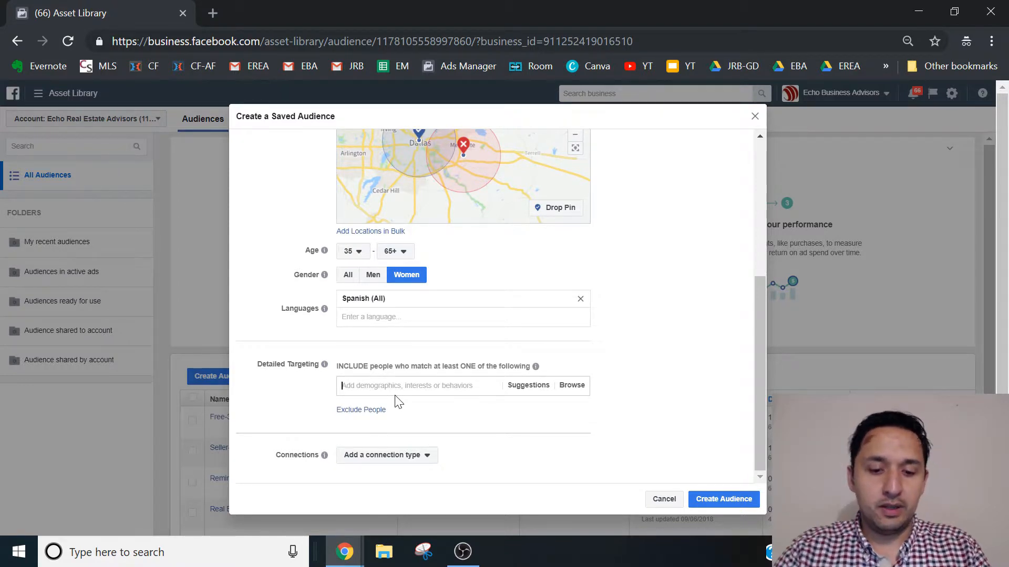
type("realtor")
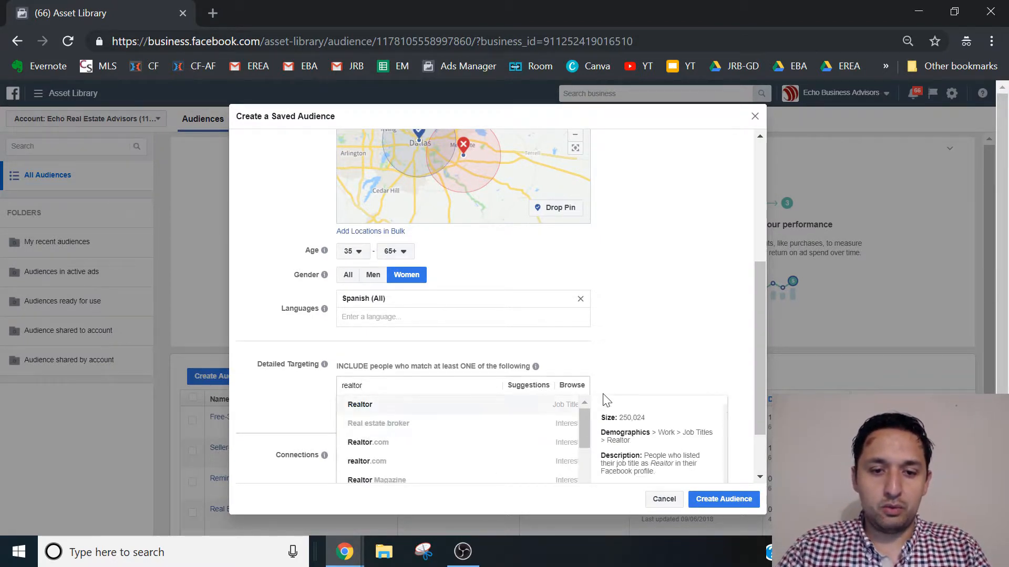
left_click(402, 450)
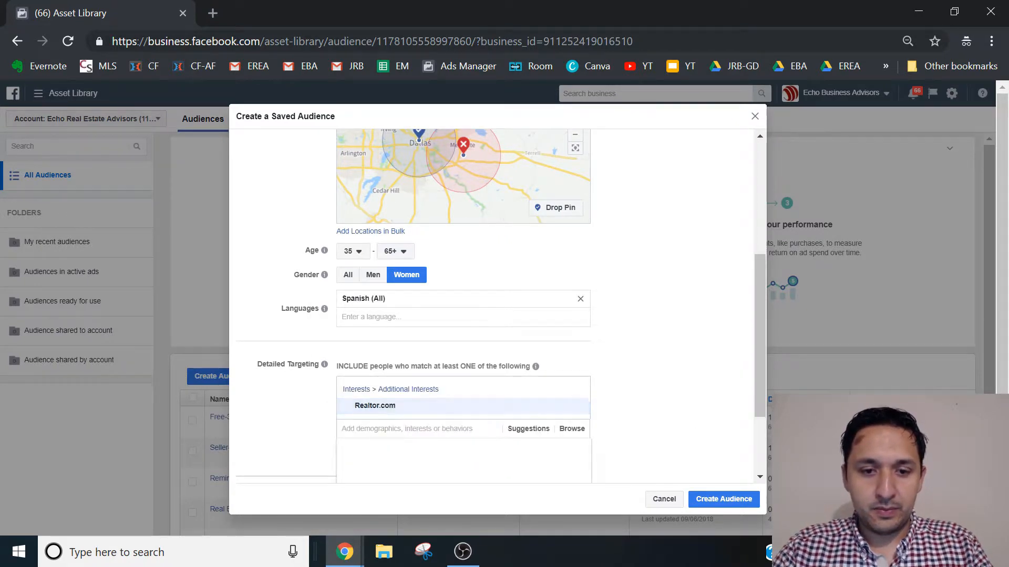
Search detailed targeting for "realtor." and include the lowercase realtor.com interest as well.
type("real")
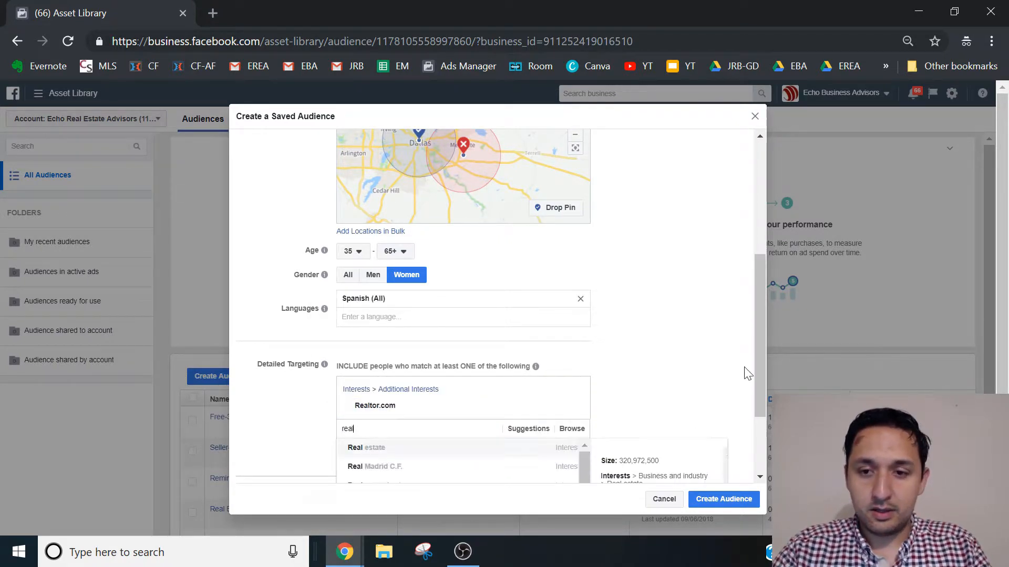
left_click_drag(763, 349, 761, 405)
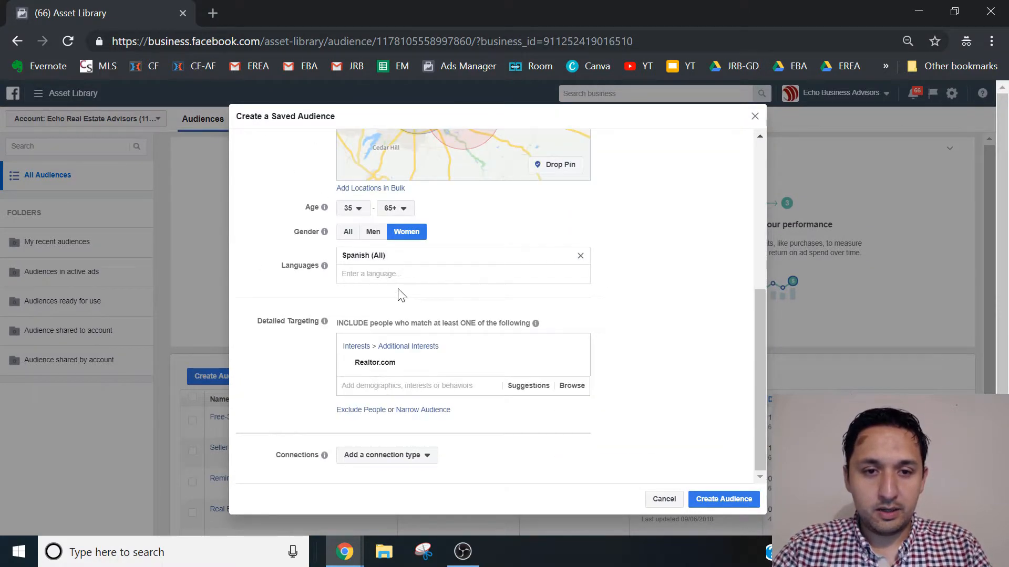
type("real")
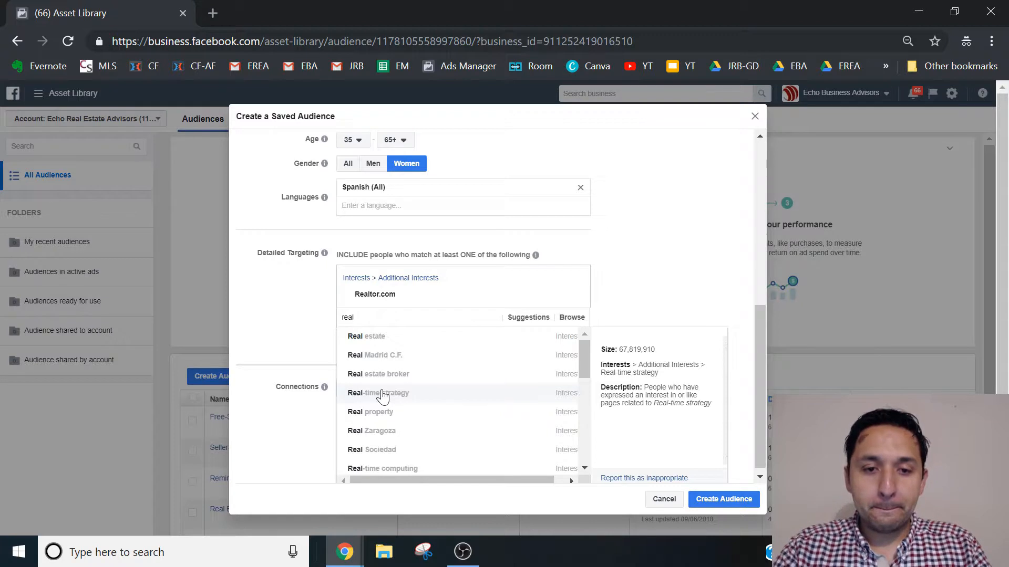
type("tor.")
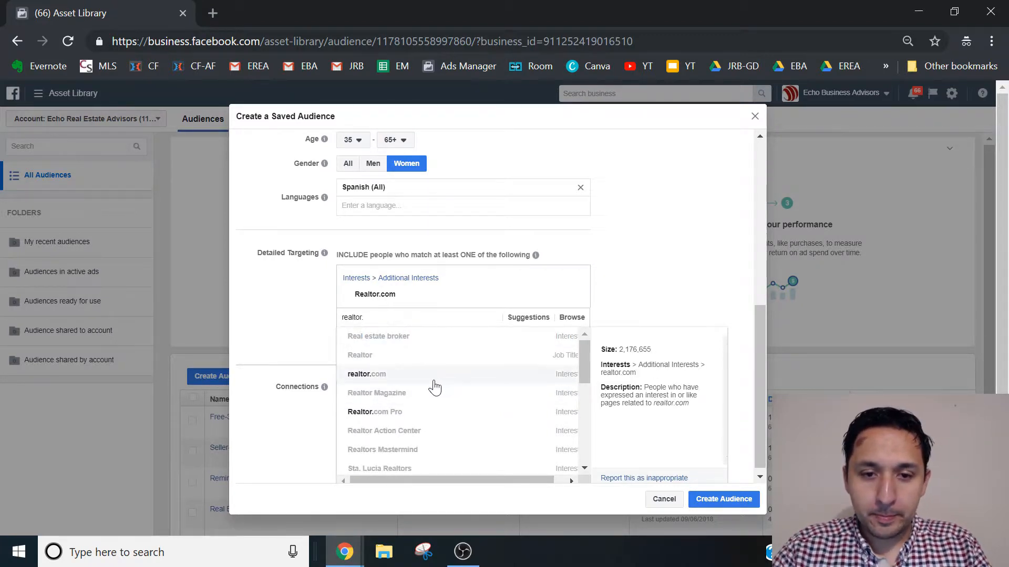
left_click(413, 382)
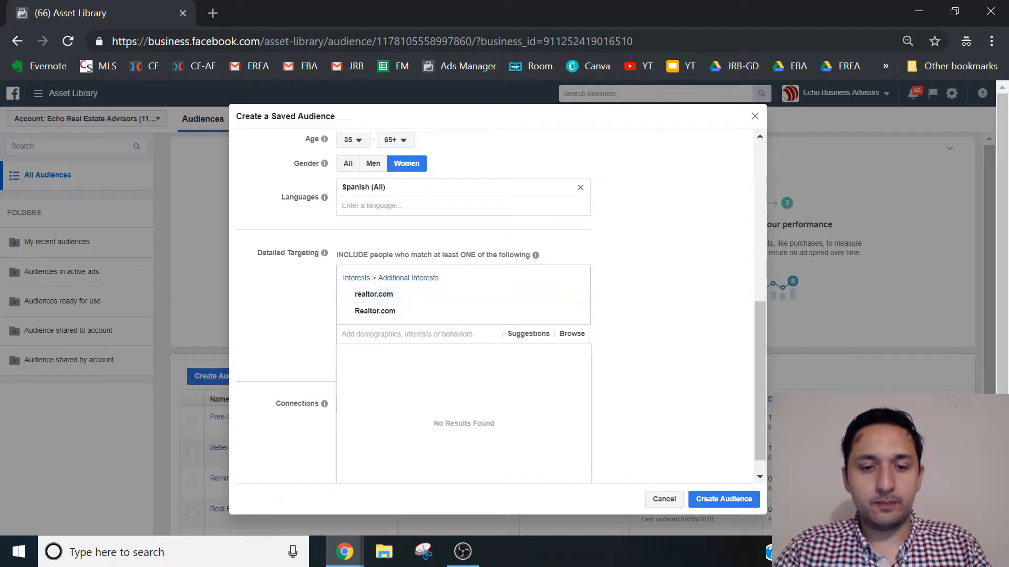
Include the Trulia and Zillow interests in the audience's detailed targeting.
type("trulia")
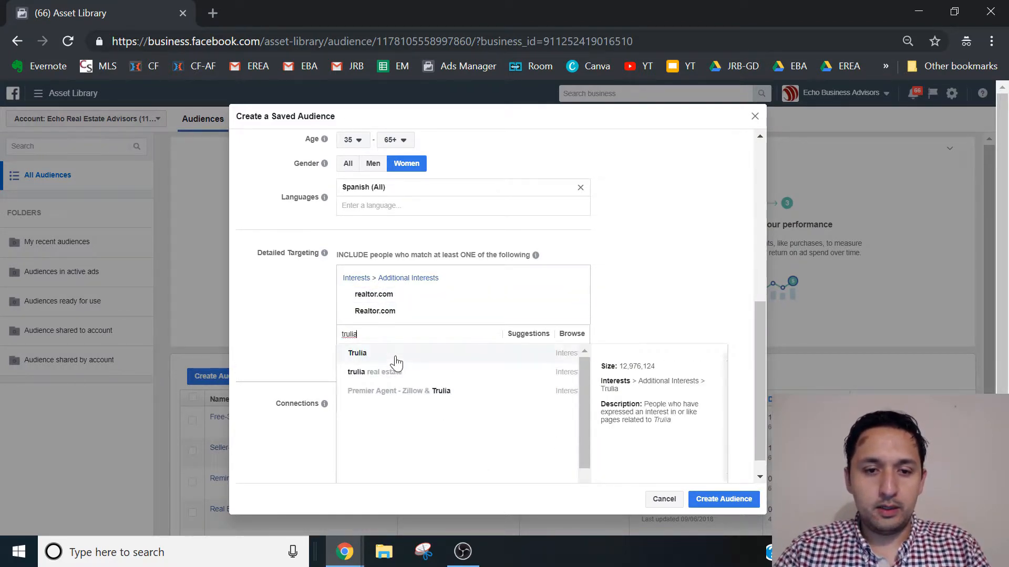
left_click(394, 355)
type("zillow")
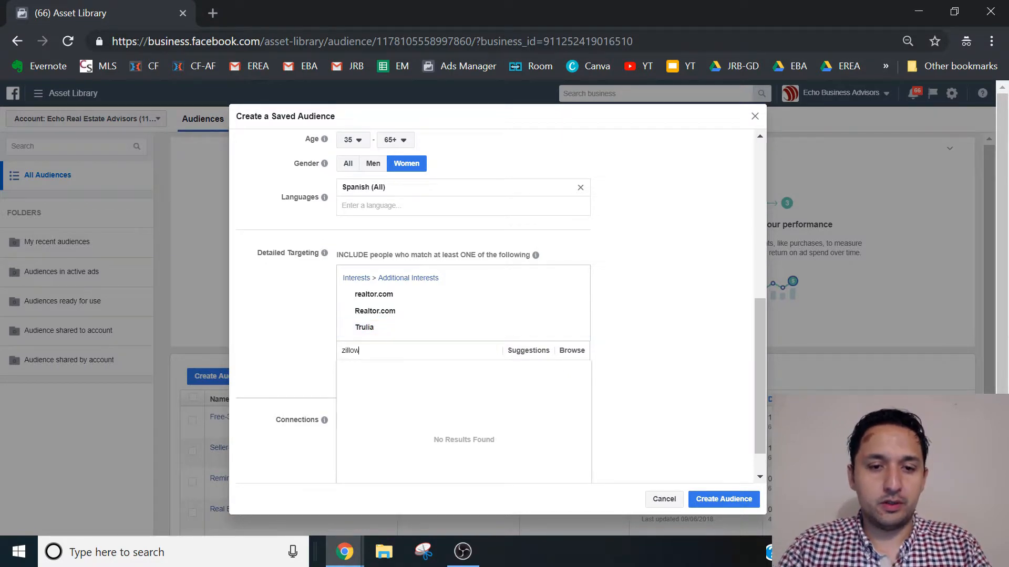
left_click(381, 374)
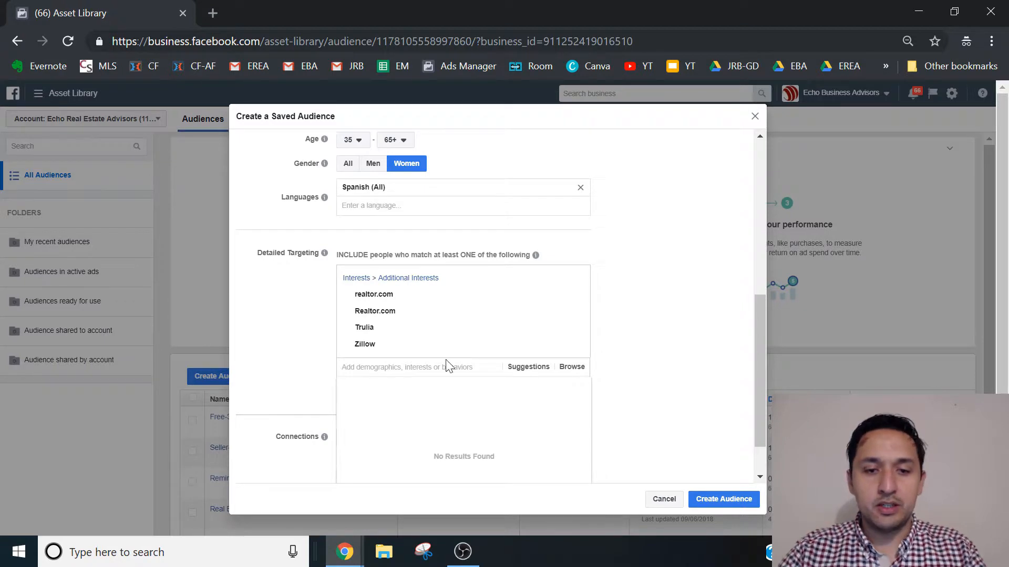
Add an exclusion to detailed targeting, search it for "real estate" and exclude the employer Real estate broker.
left_click_drag(759, 350, 759, 361)
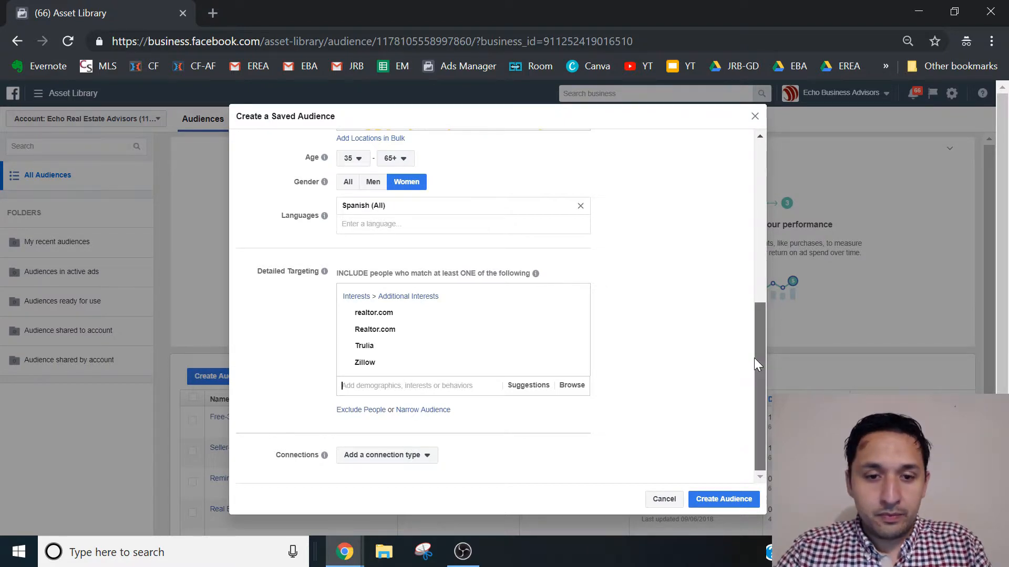
left_click(366, 411)
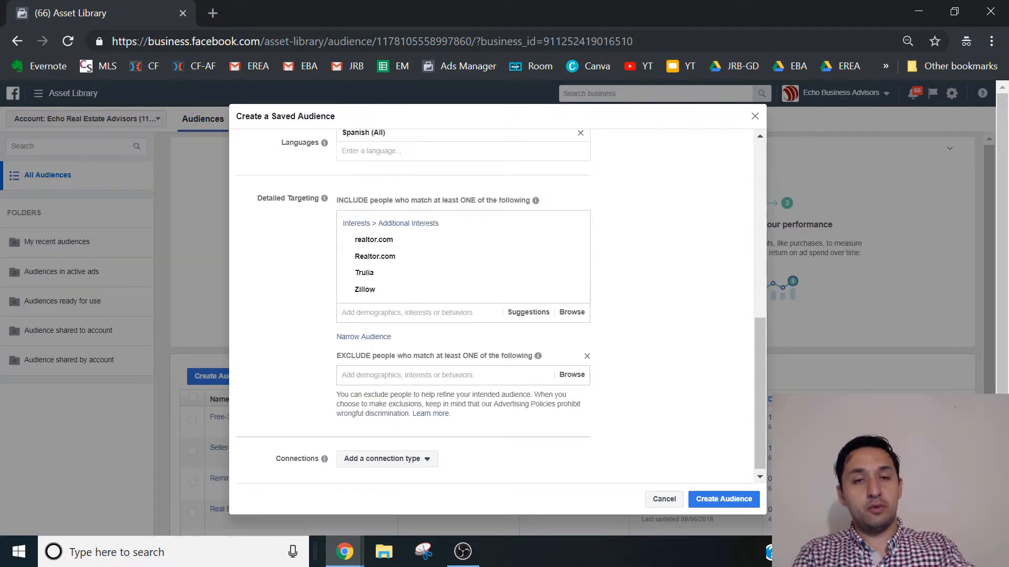
type("real")
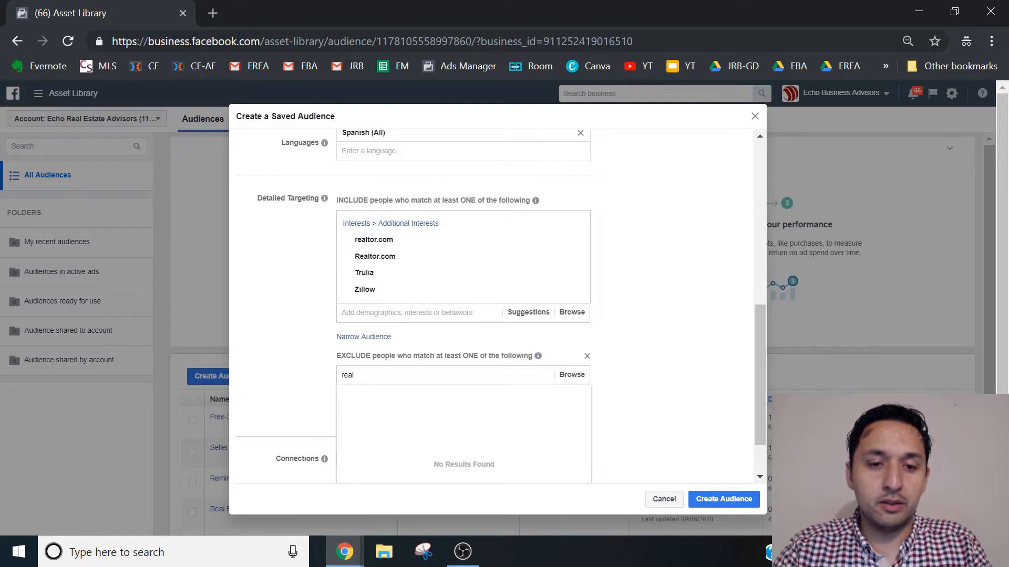
type(" estate")
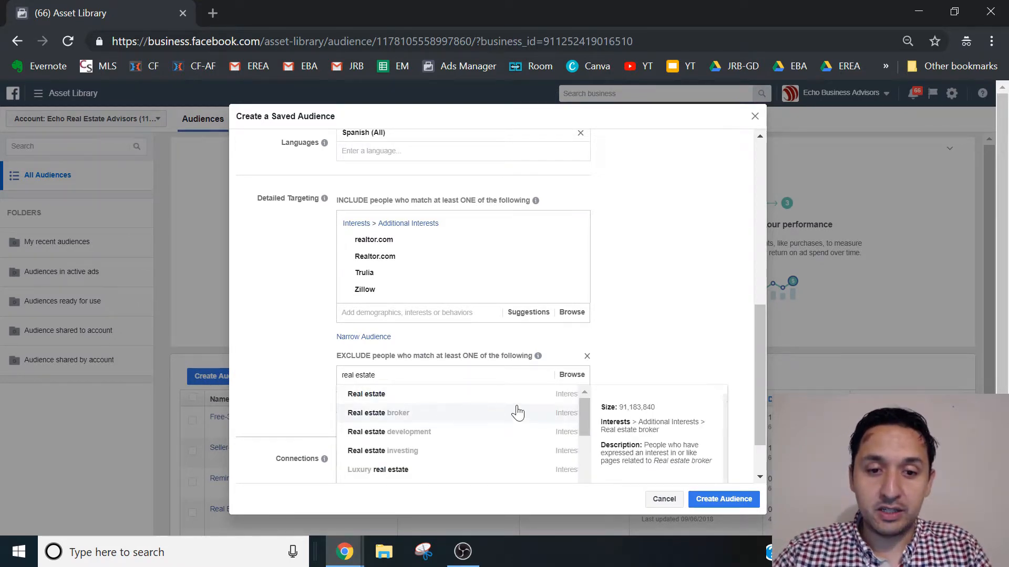
left_click_drag(588, 416, 589, 452)
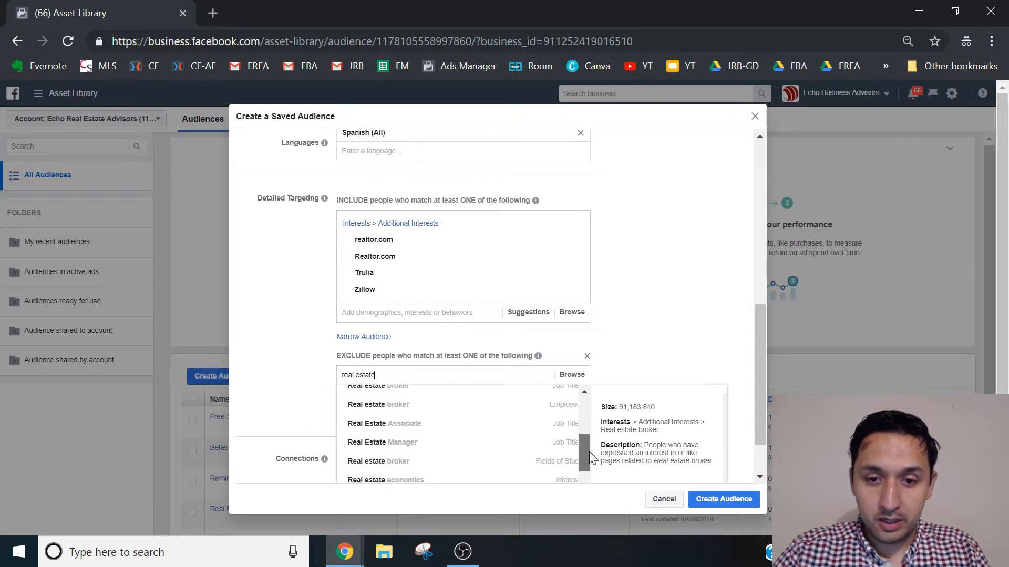
left_click(477, 410)
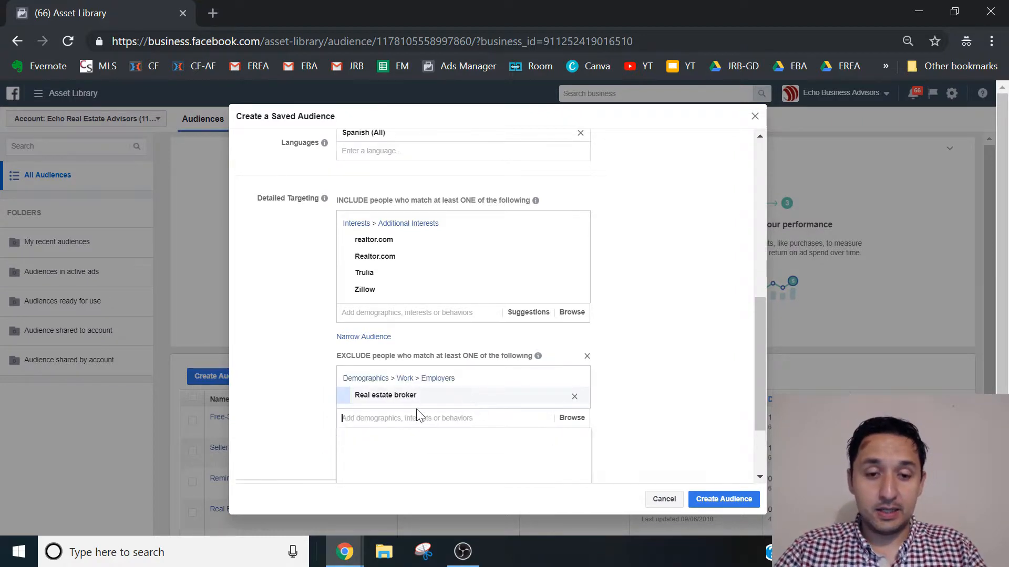
Search the exclusions for "keller williams" and exclude the employer Keller Williams Realty.
type("ke")
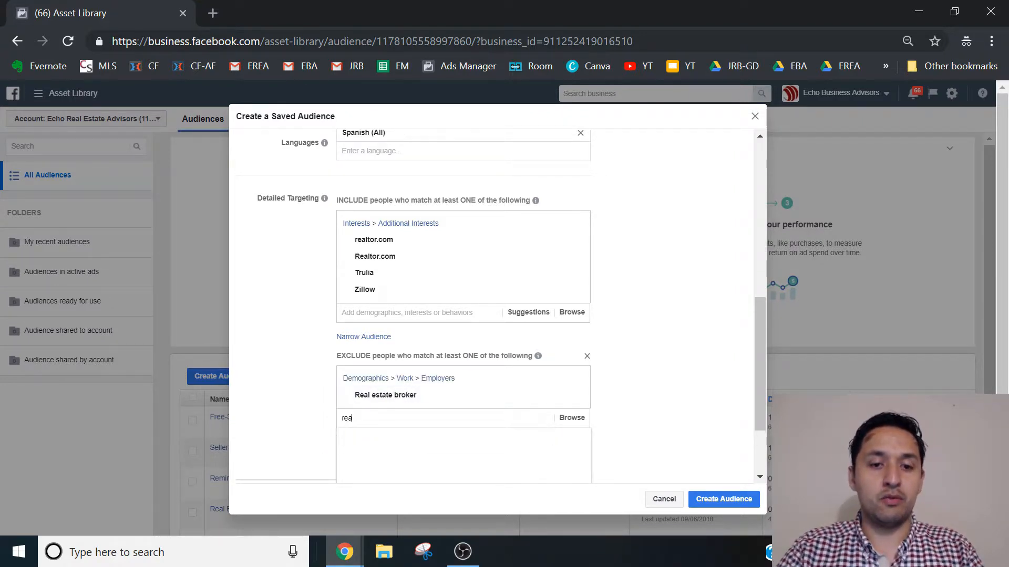
type("ller")
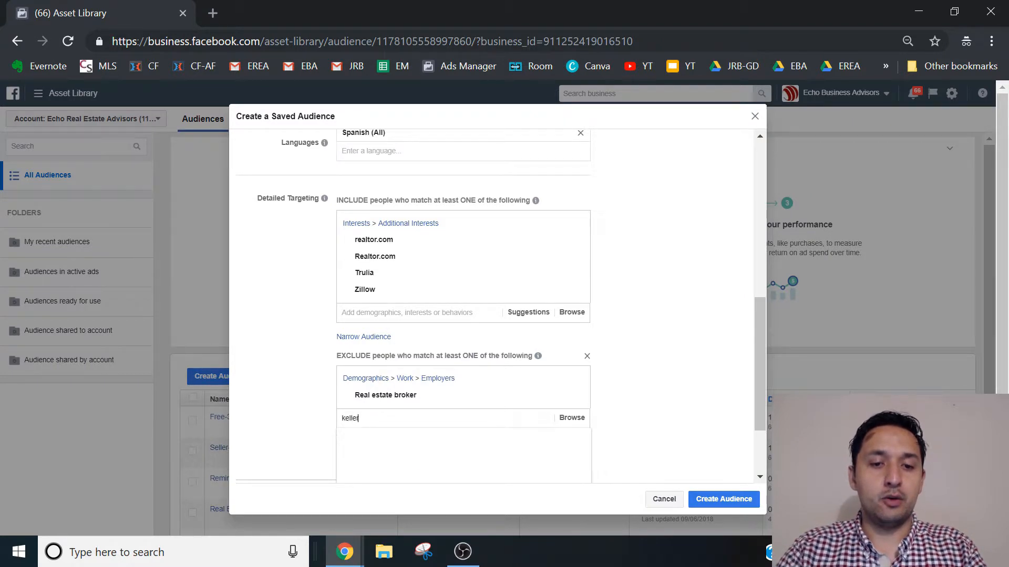
type(" willa")
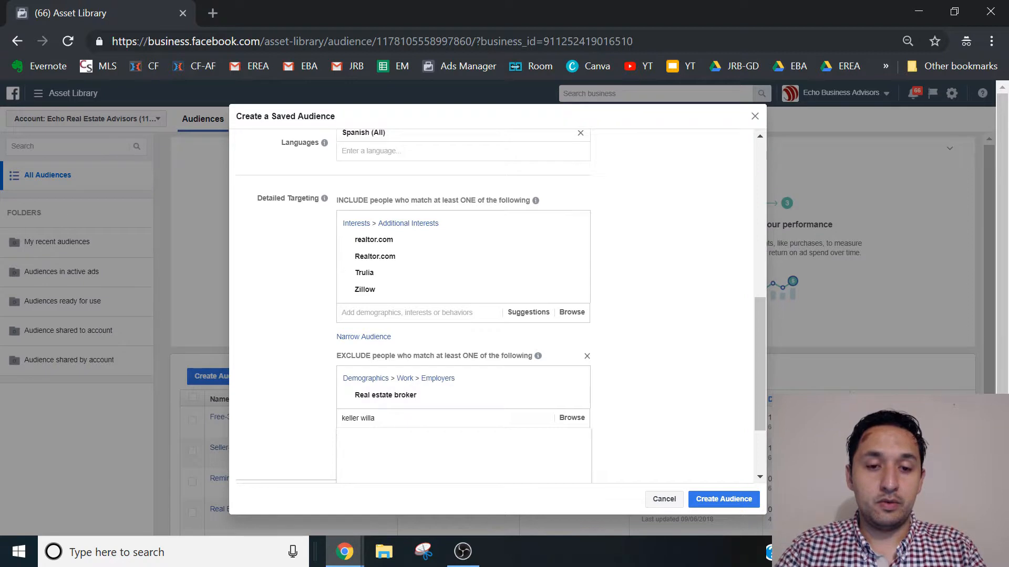
key("BackSpace")
type("iams")
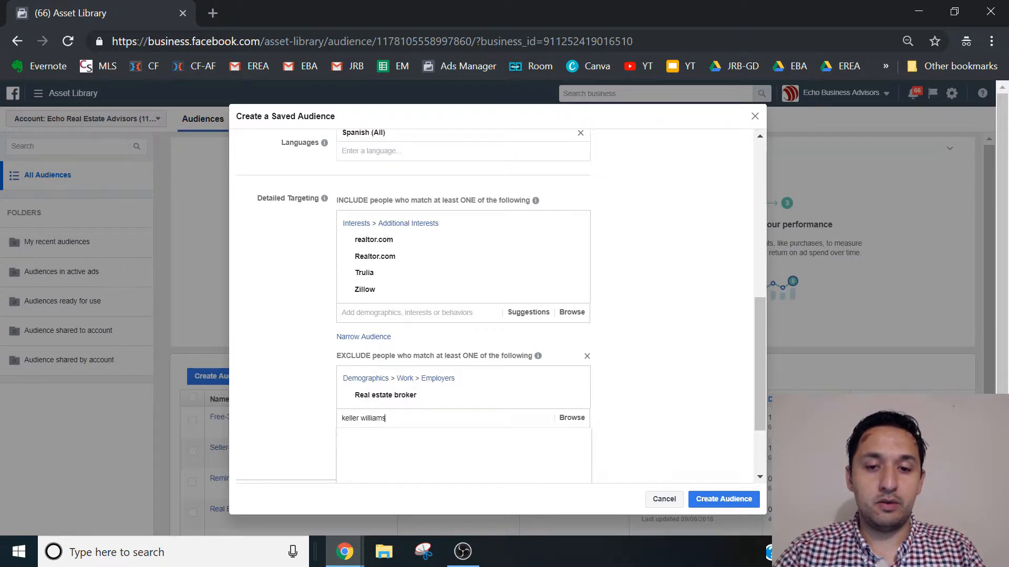
left_click_drag(769, 358, 764, 403)
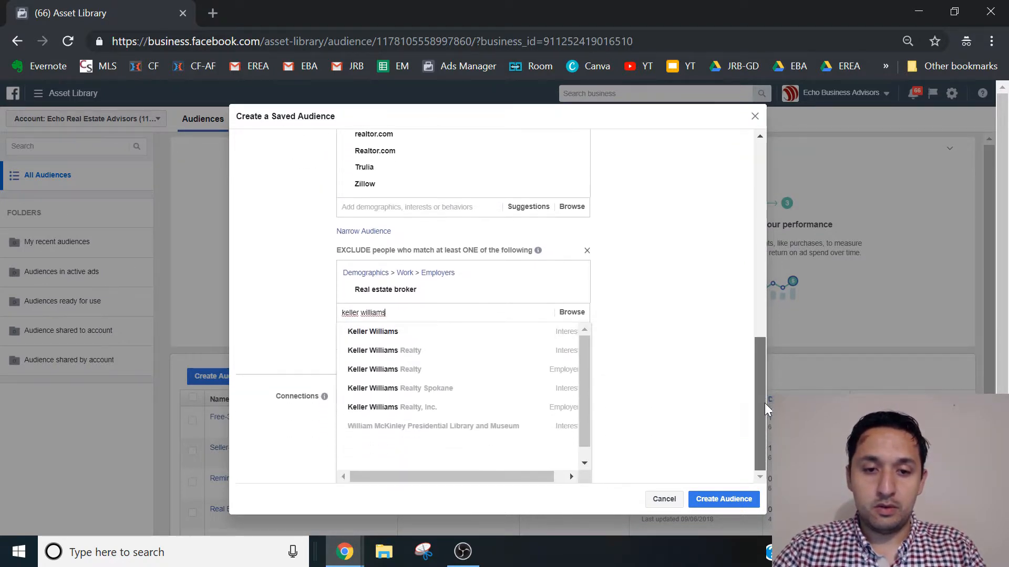
key("ctrl+a")
key("BackSpace")
type("ke")
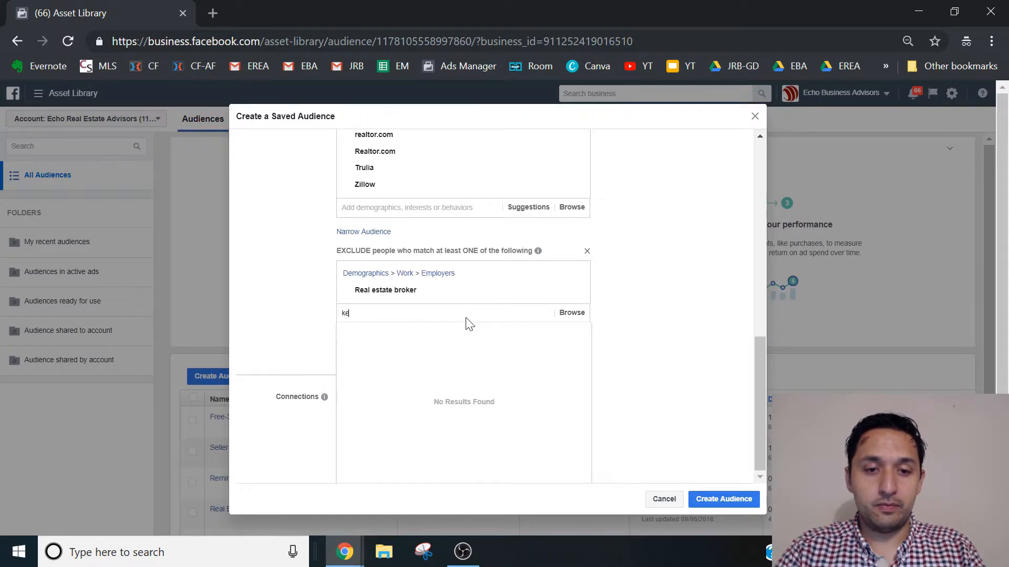
type("ller williams")
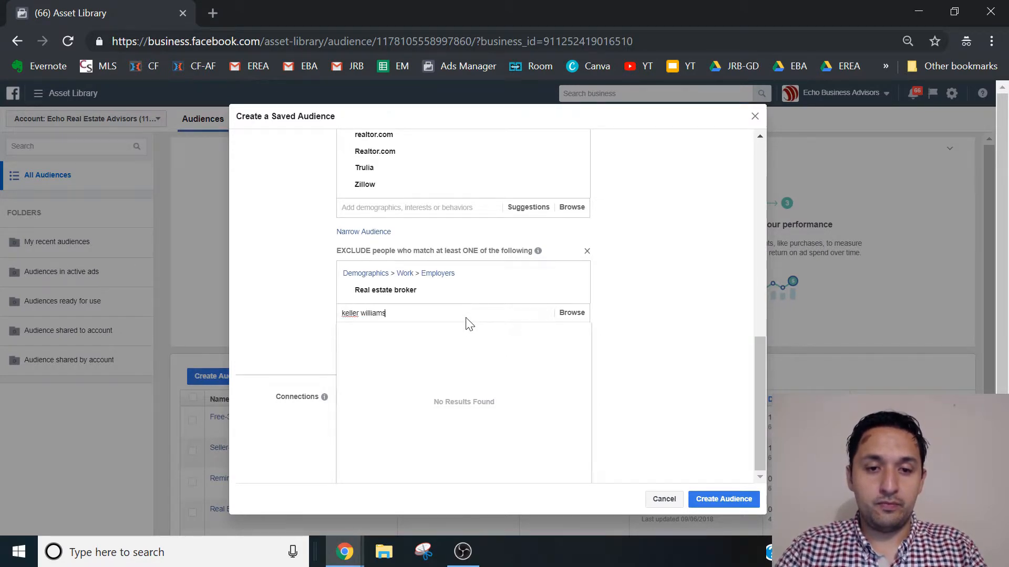
left_click(448, 381)
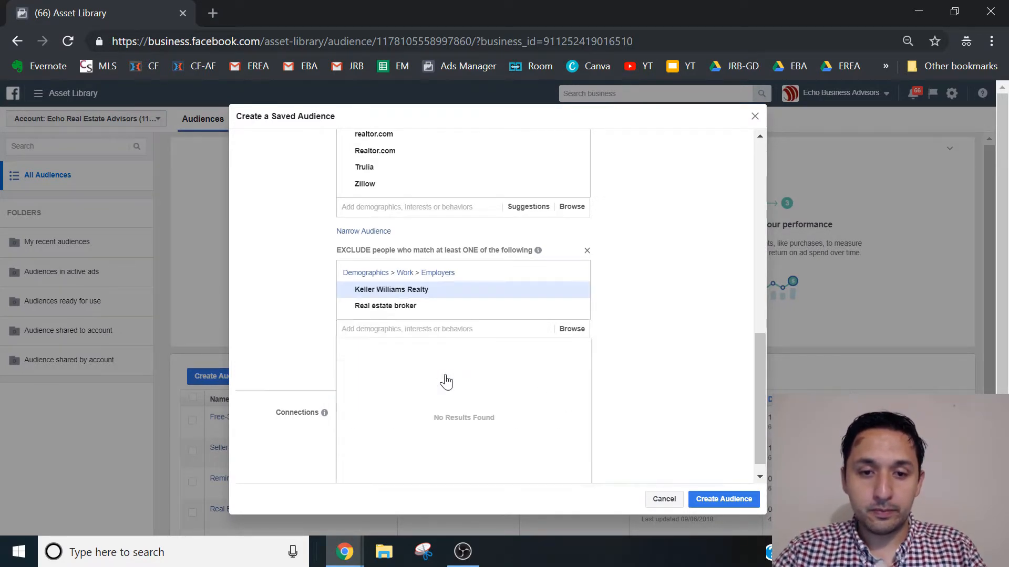
Exclude the employer Keller Williams Realty, Inc. from the audience too.
type("keller")
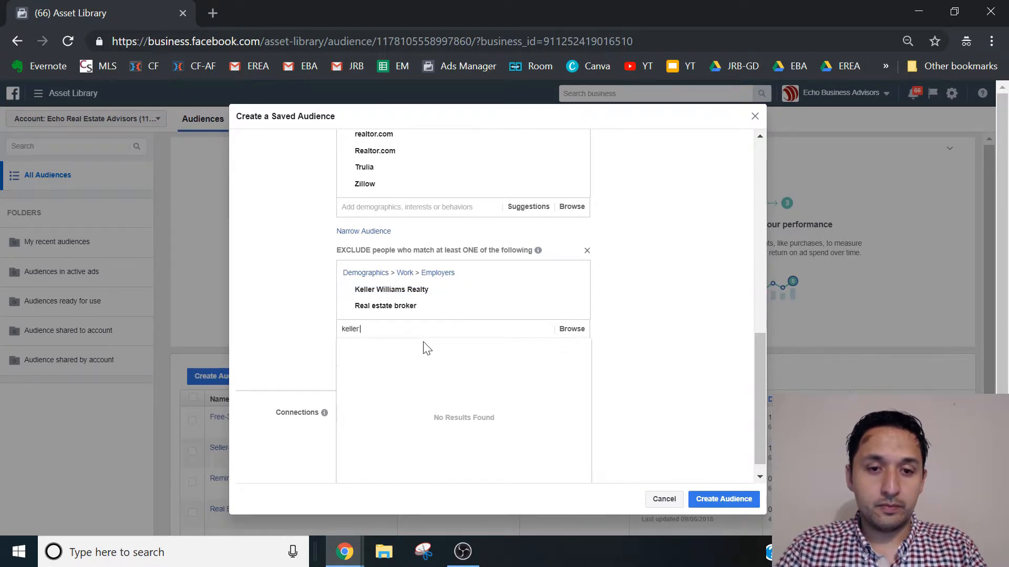
type(" williams")
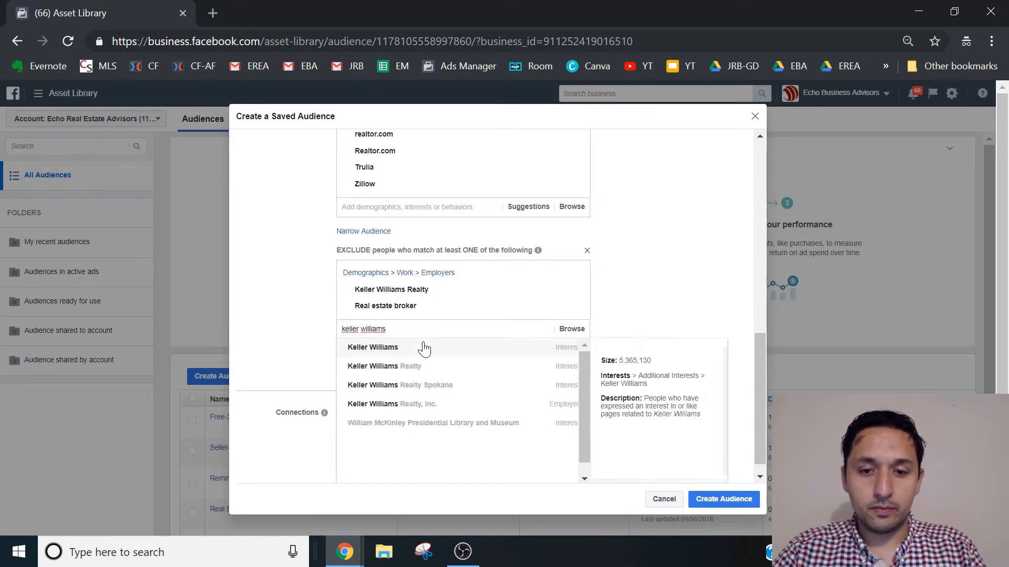
left_click(434, 405)
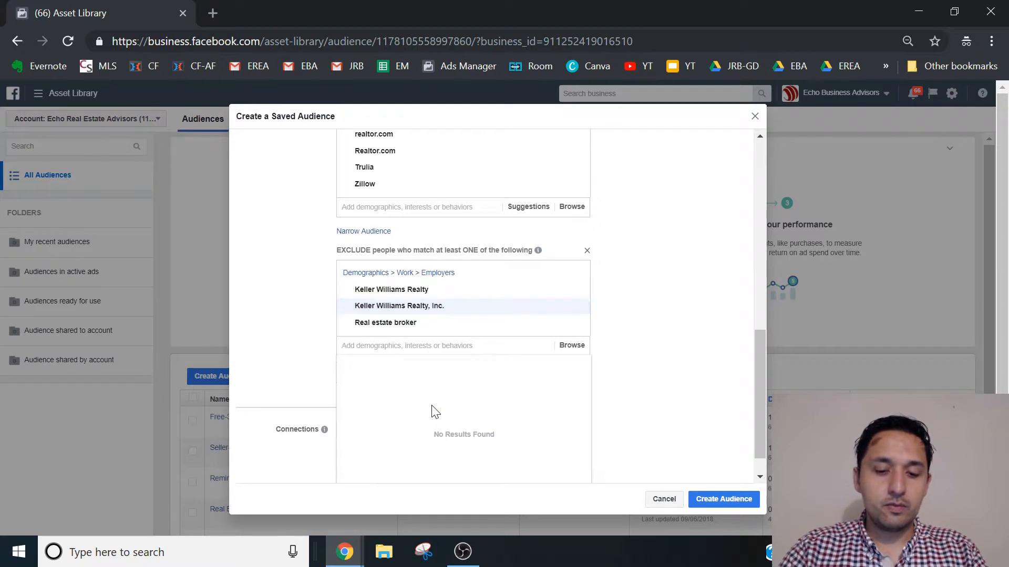
Exclude people whose employer is Century 21 or RE/MAX from the audience.
type("century")
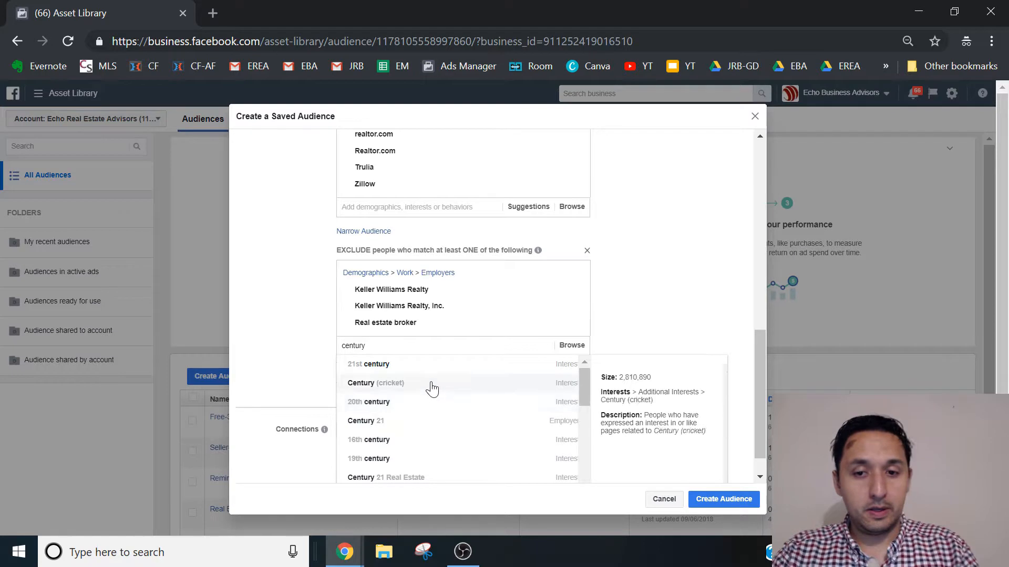
left_click(423, 421)
type("remax")
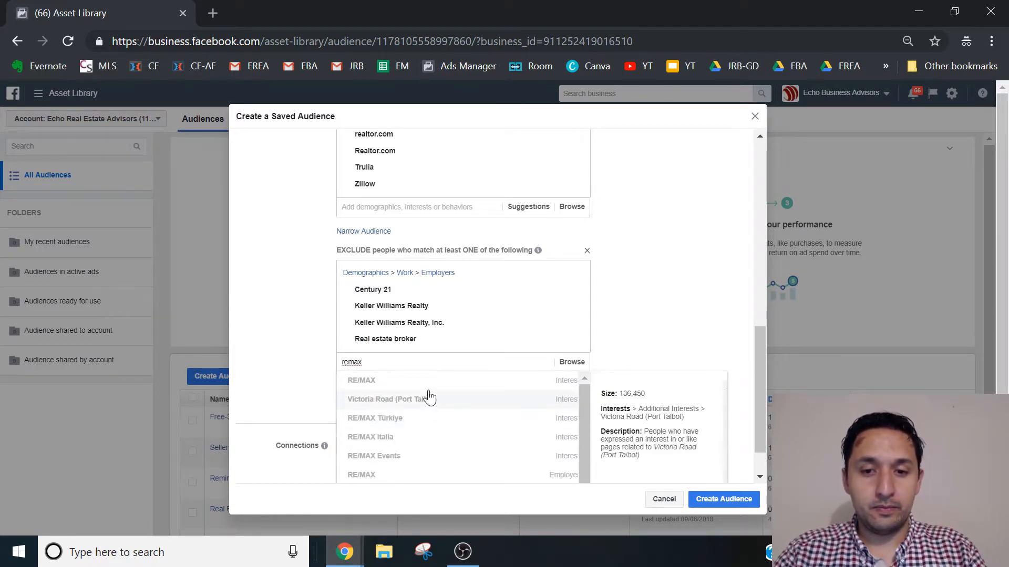
left_click(427, 478)
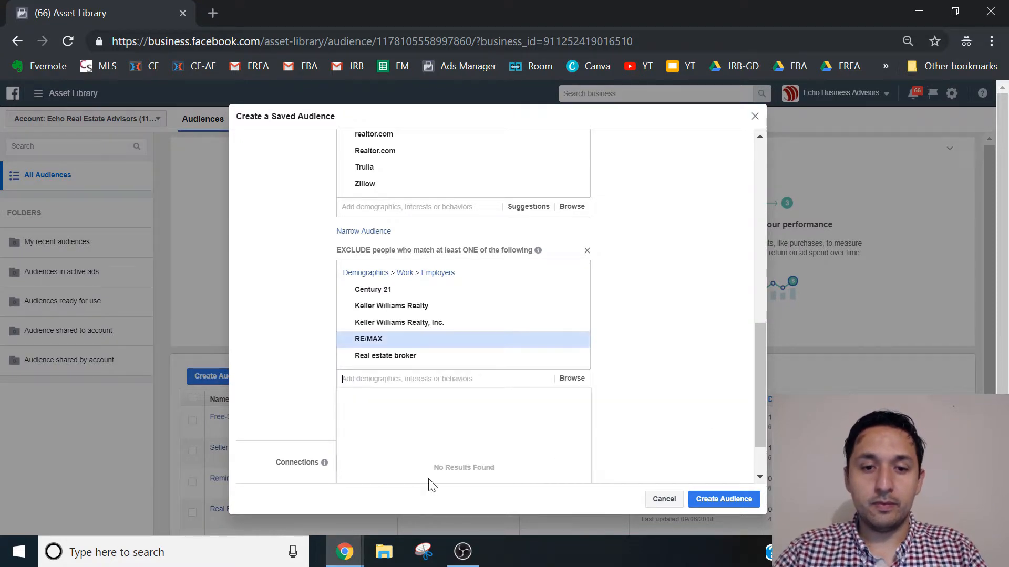
type("re")
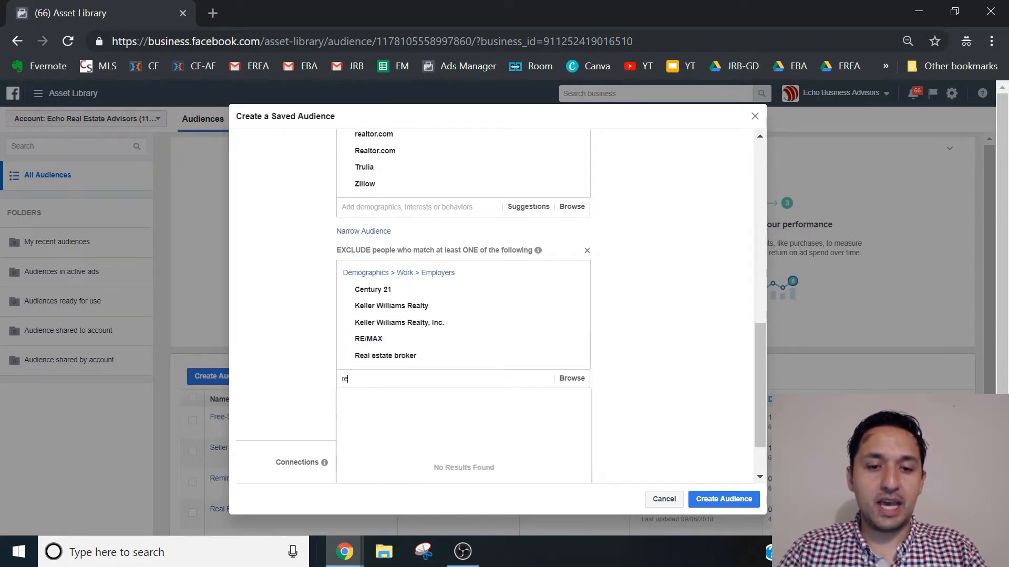
key("BackSpace")
key("BackSpace")
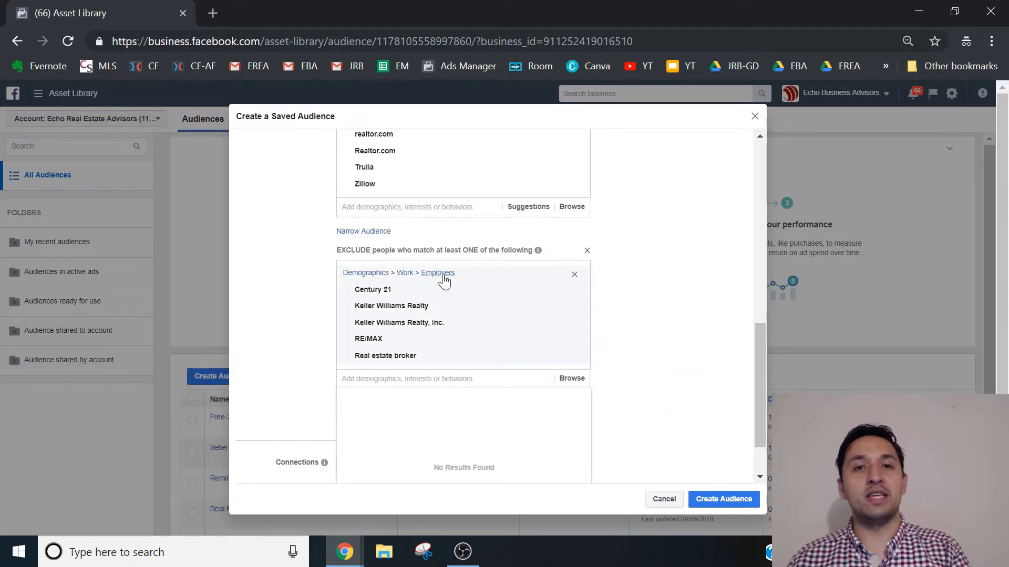
Search the exclusions for "keller will" and examine which Keller Williams options are offered and their category.
type("ke")
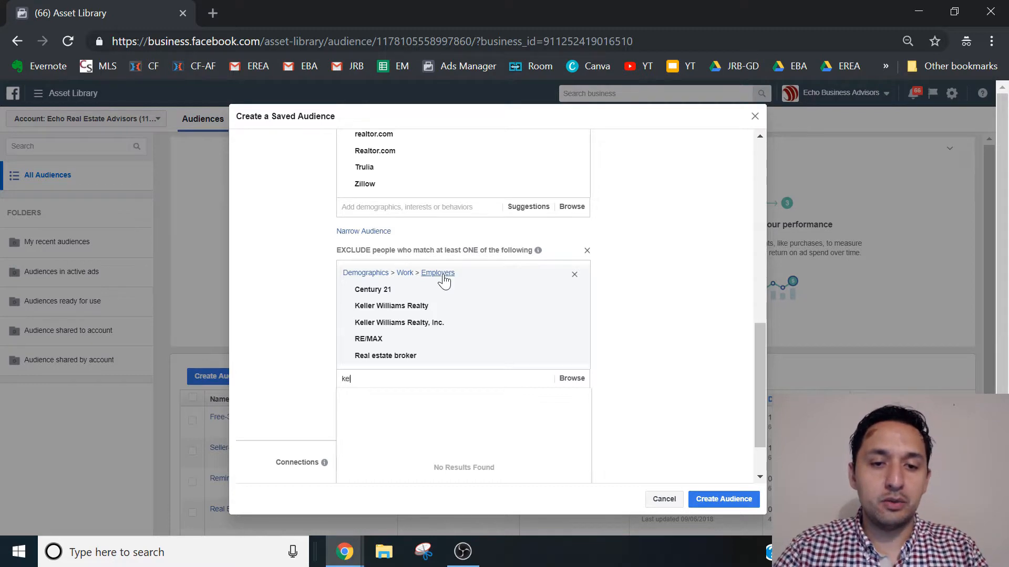
type("llwer")
key("BackSpace")
key("BackSpace")
key("BackSpace")
key("BackSpace")
type("ler ")
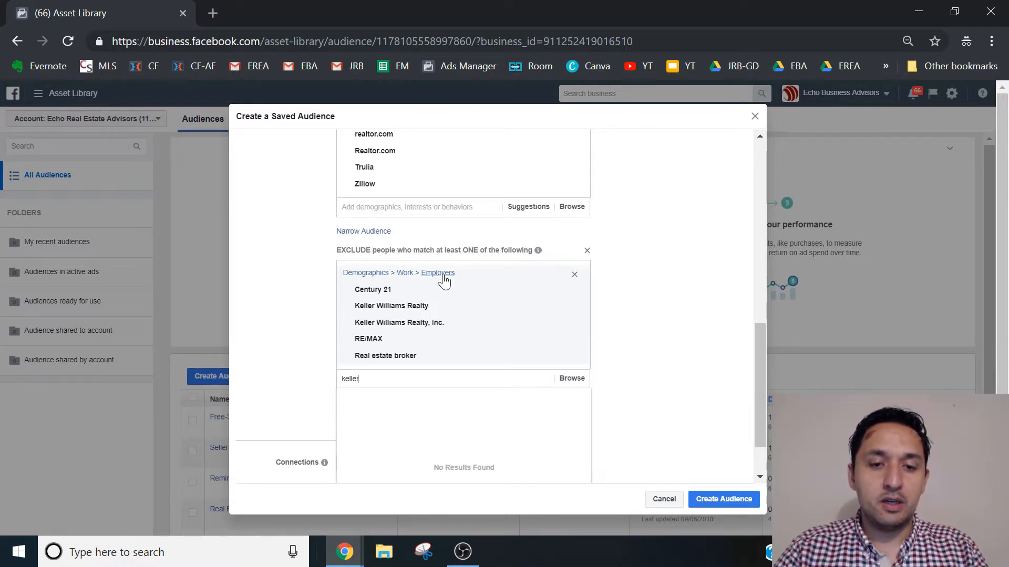
type("will")
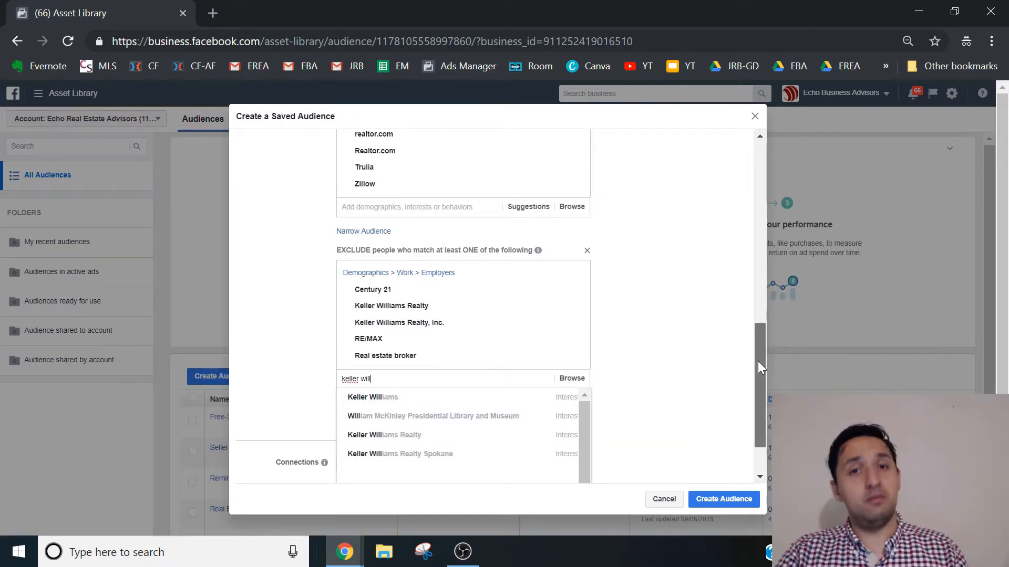
left_click_drag(757, 361, 758, 377)
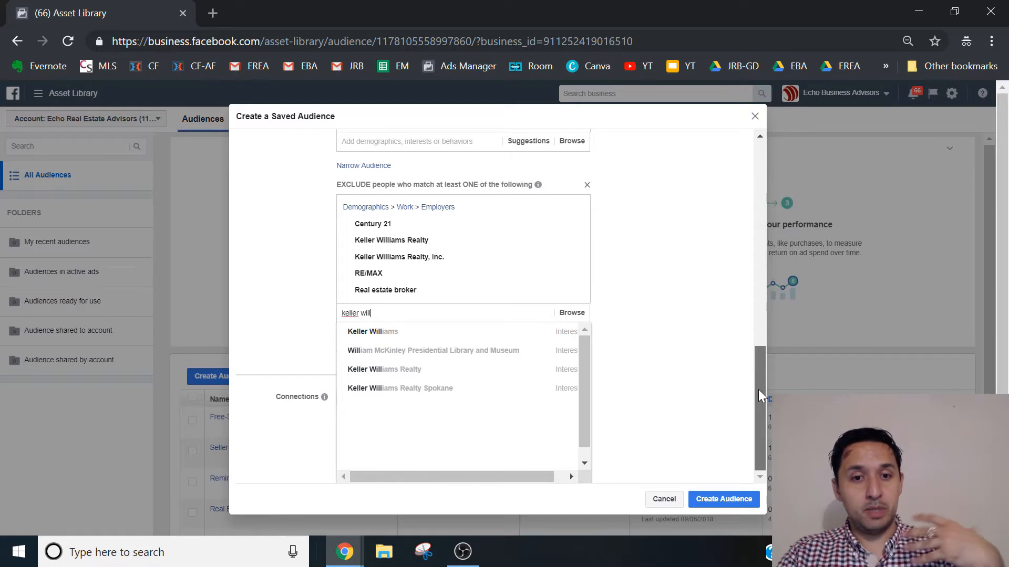
left_click_drag(758, 389, 758, 389)
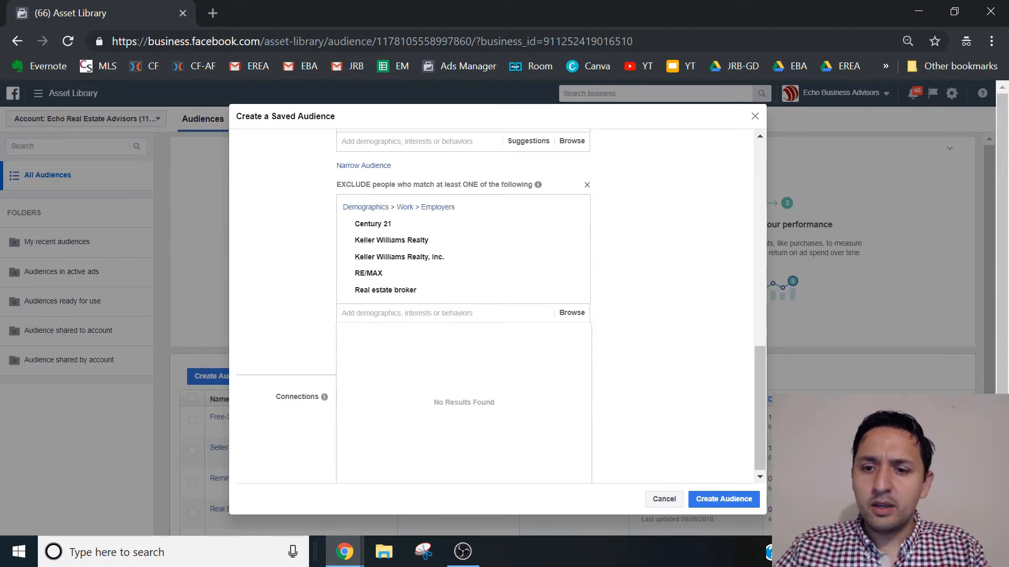
Narrow the detailed targeting so people must also match the interest Bed Bath & Beyond.
left_click_drag(763, 393, 758, 361)
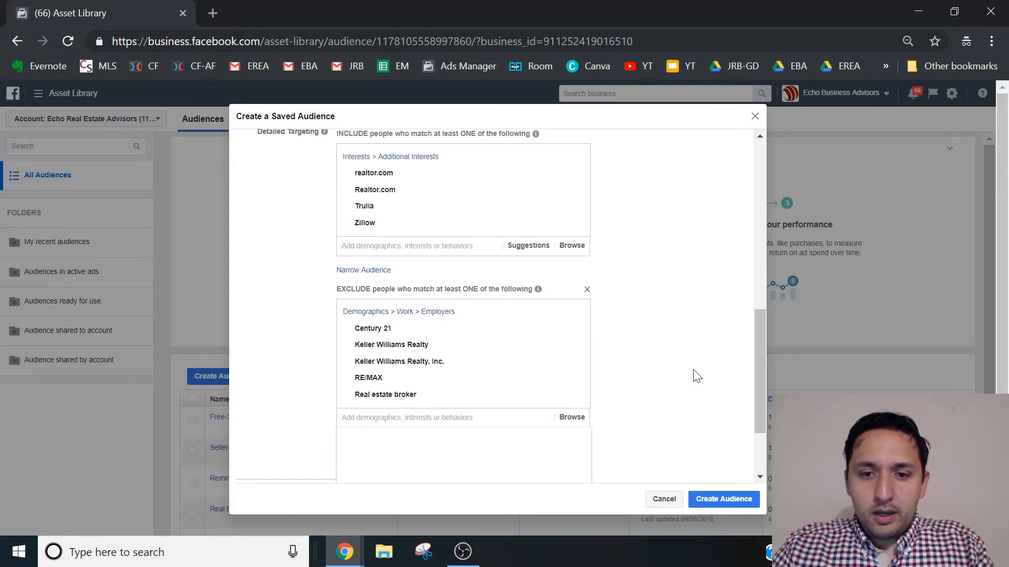
left_click(363, 270)
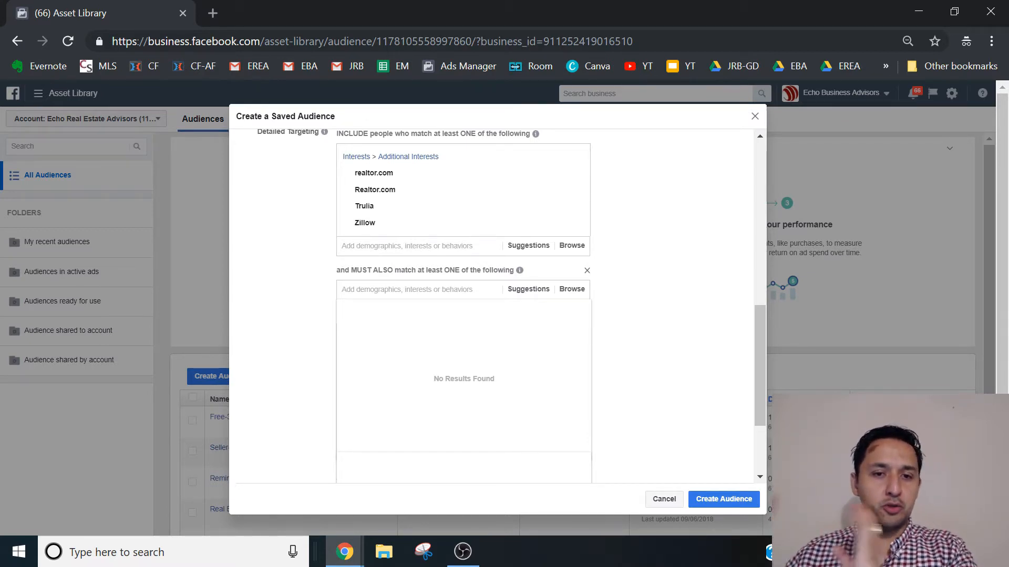
type("bec")
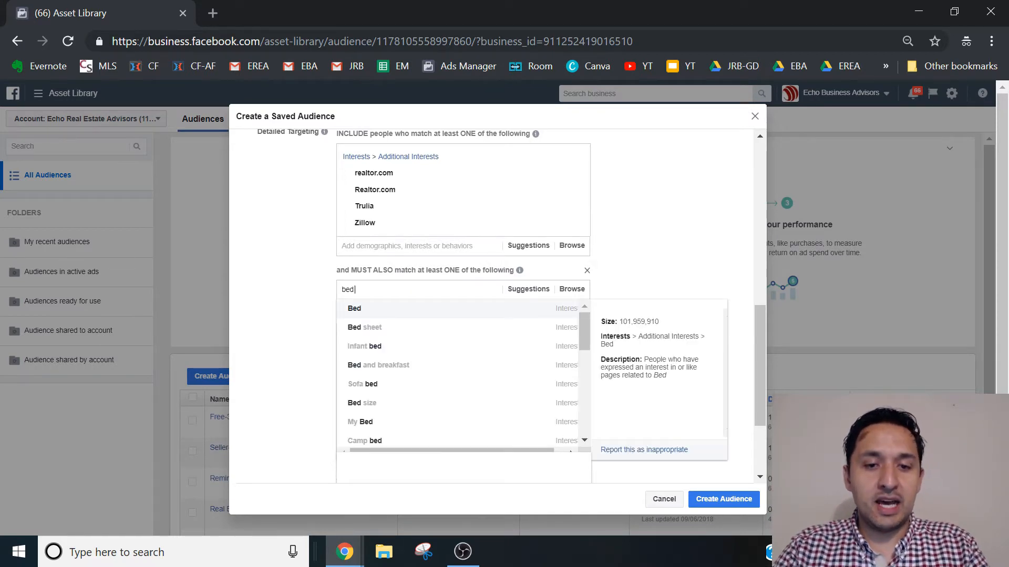
type(" bath and")
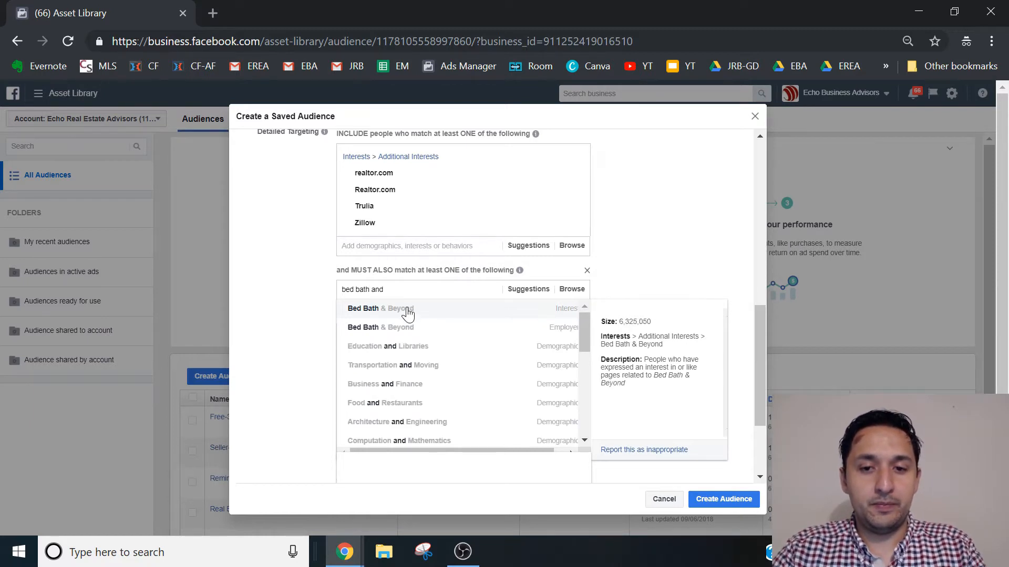
left_click(399, 310)
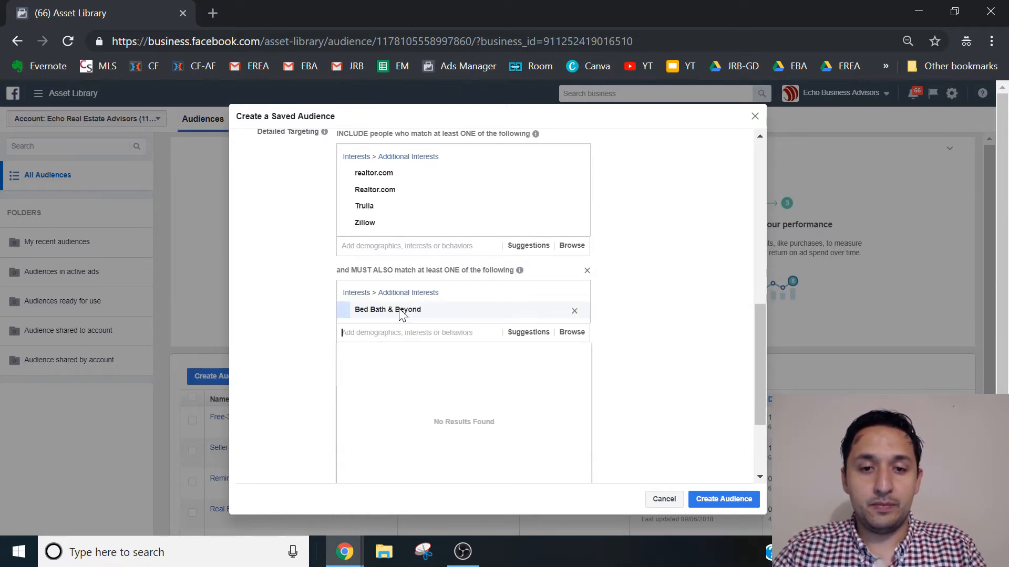
mouse_move(758, 333)
left_mouse_down()
mouse_move(758, 198)
mouse_move(760, 345)
left_mouse_up()
mouse_move(694, 164)
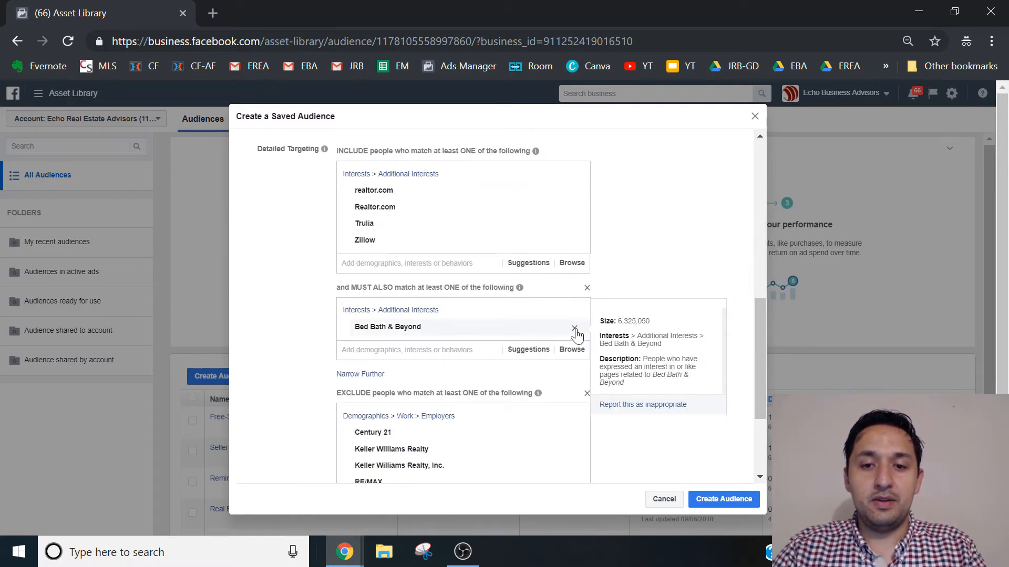
Remove Bed Bath & Beyond from the must-also-match condition and check the potential reach.
left_click(575, 329)
left_click_drag(758, 357, 755, 176)
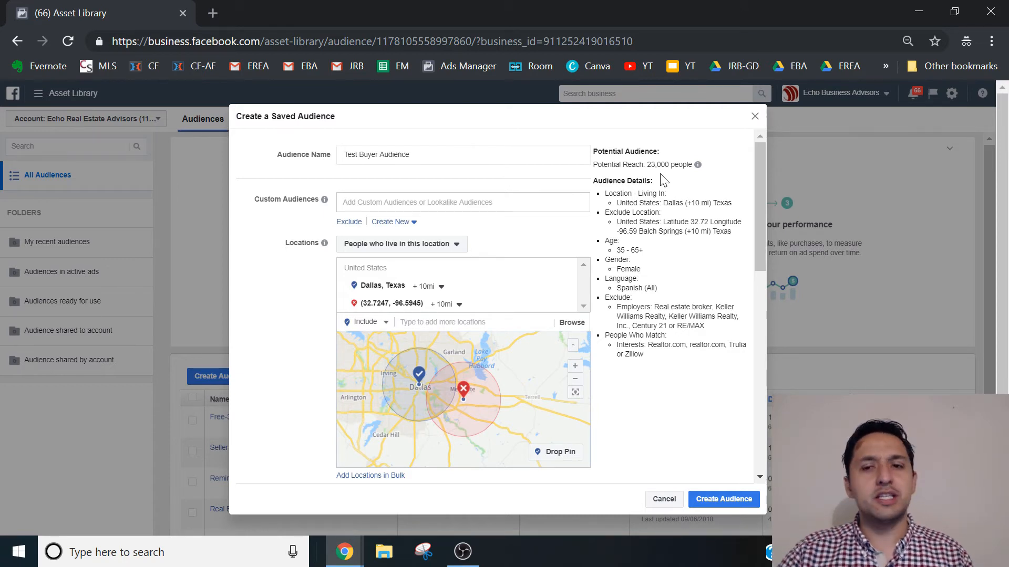
Add the interest Bed Bath & Beyond back to the must-also-match condition and check the potential reach again.
left_click_drag(761, 231, 639, 356)
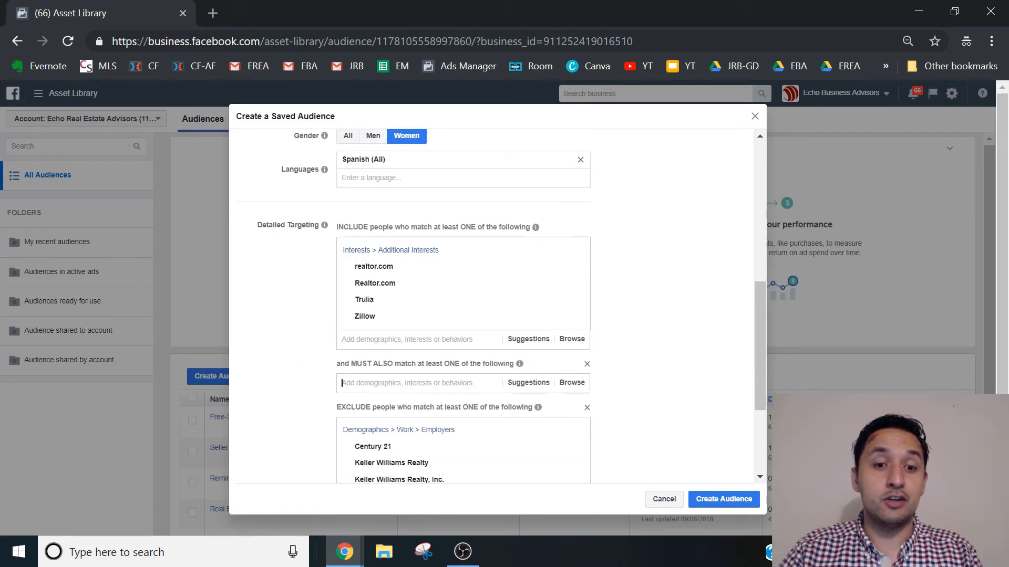
type("bed")
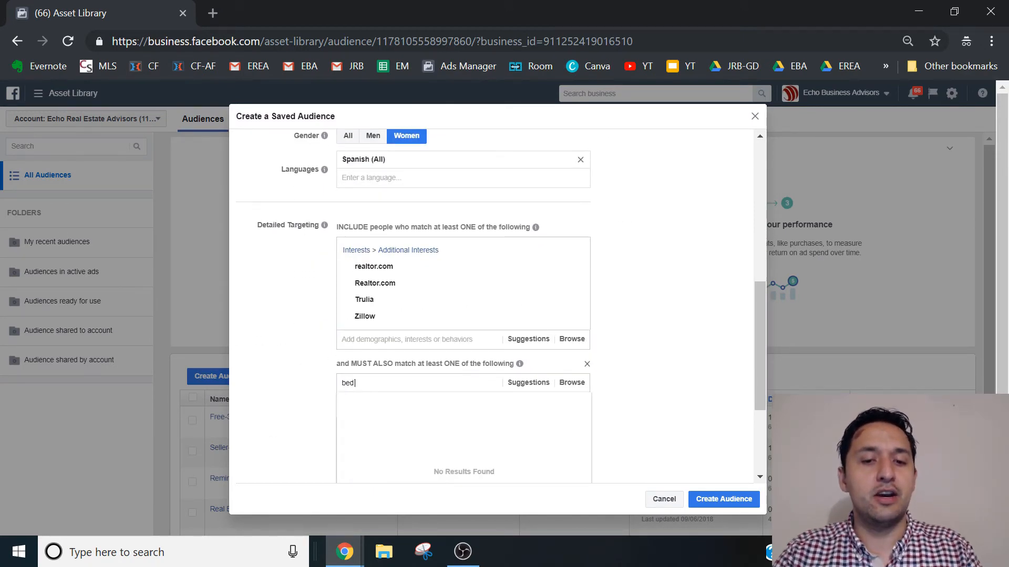
type(" bath")
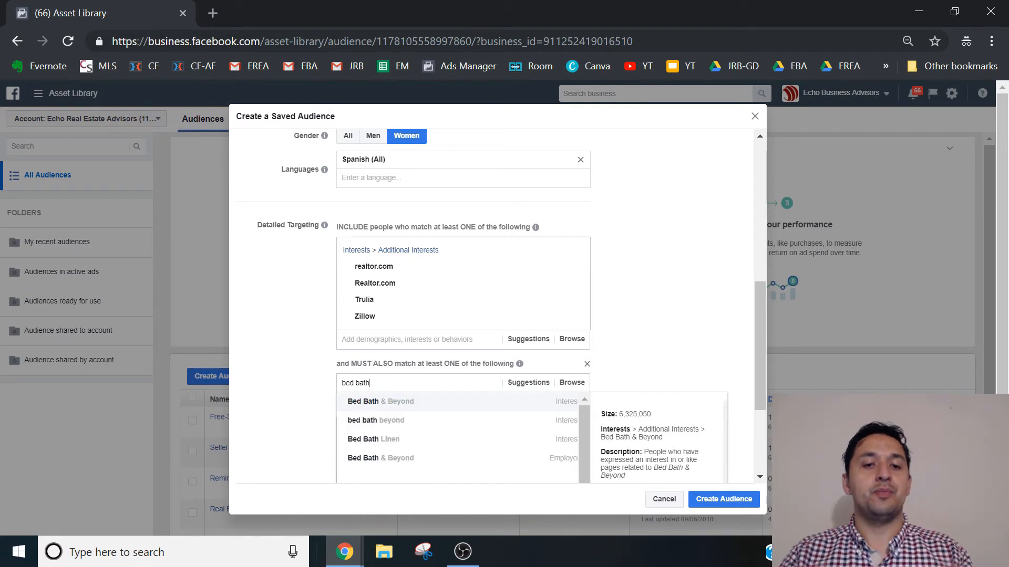
left_click(374, 402)
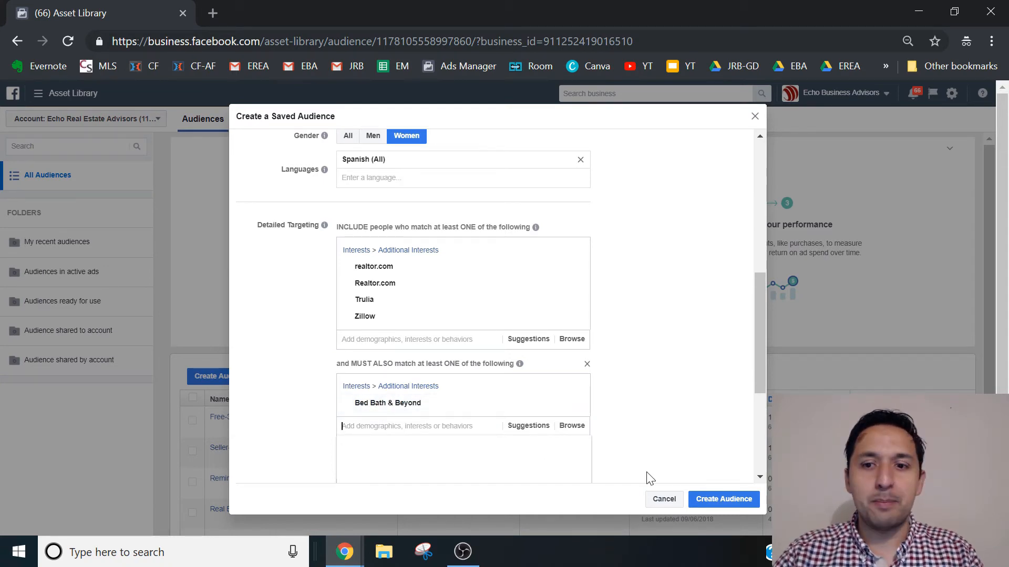
left_click_drag(758, 354, 757, 447)
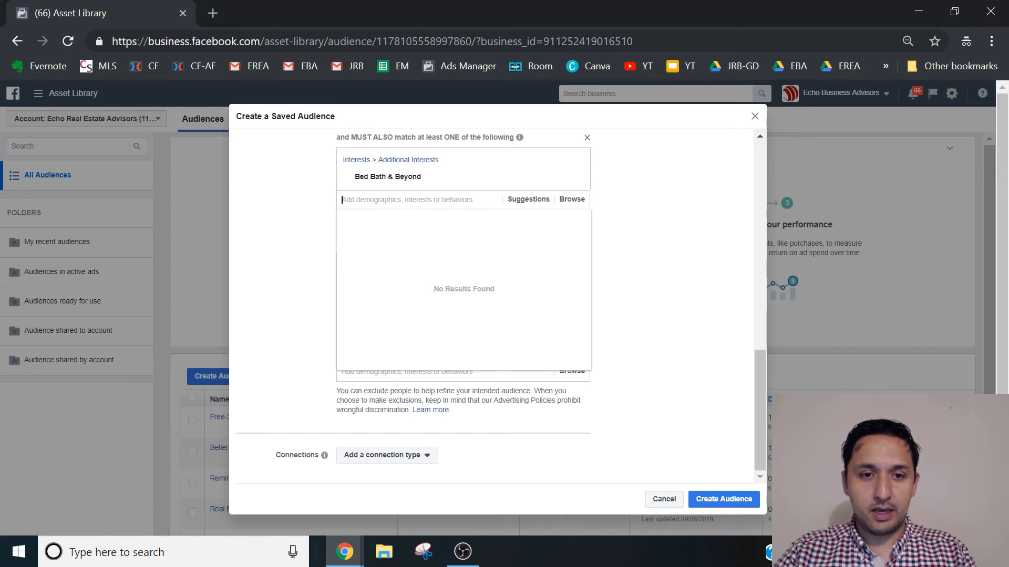
left_click(301, 221)
scroll(301, 221, "up", 10)
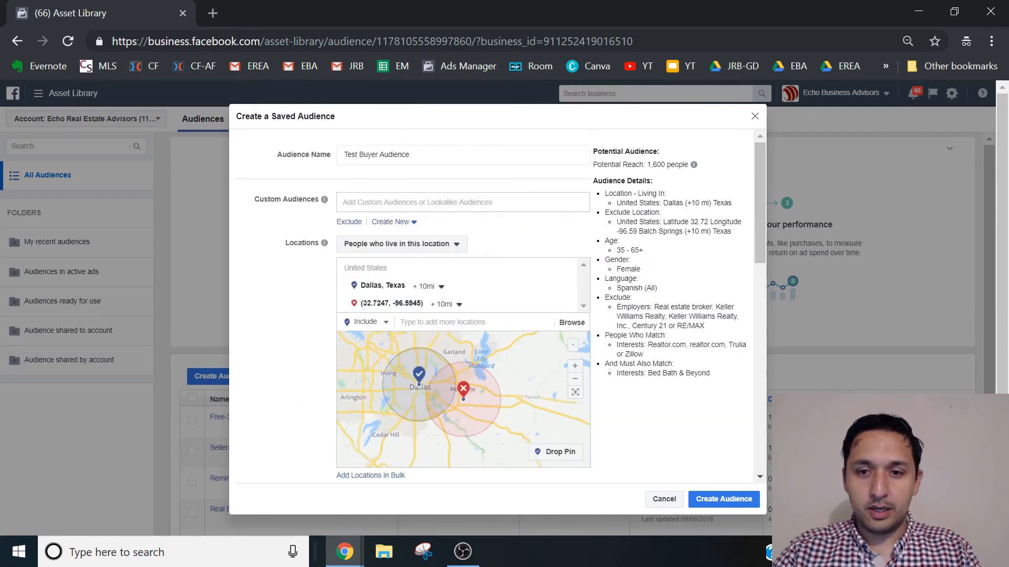
Review the targeting, exclusions and audience details, and create the saved audience.
left_click_drag(758, 197, 786, 415)
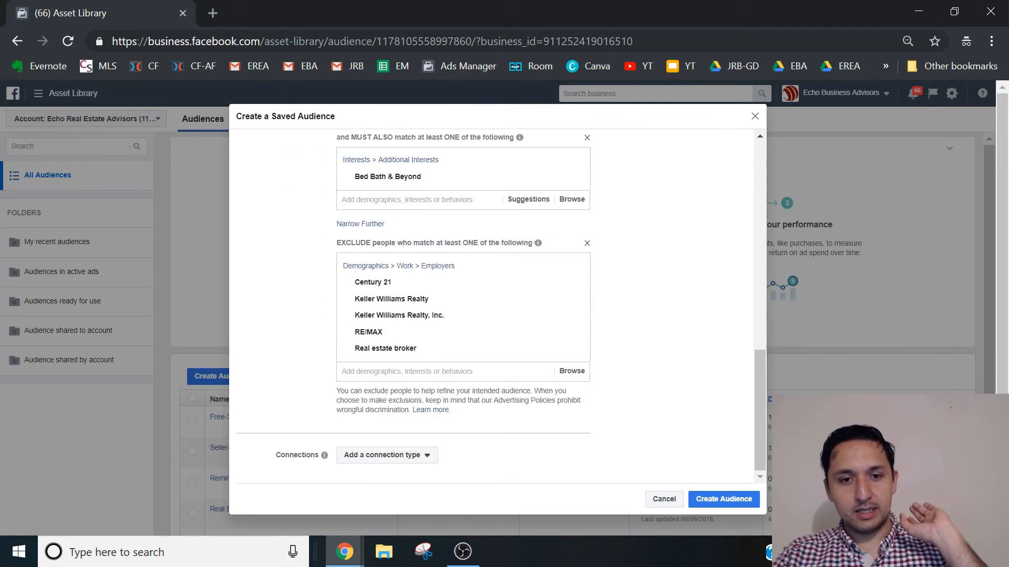
scroll(310, 364, "up", 15)
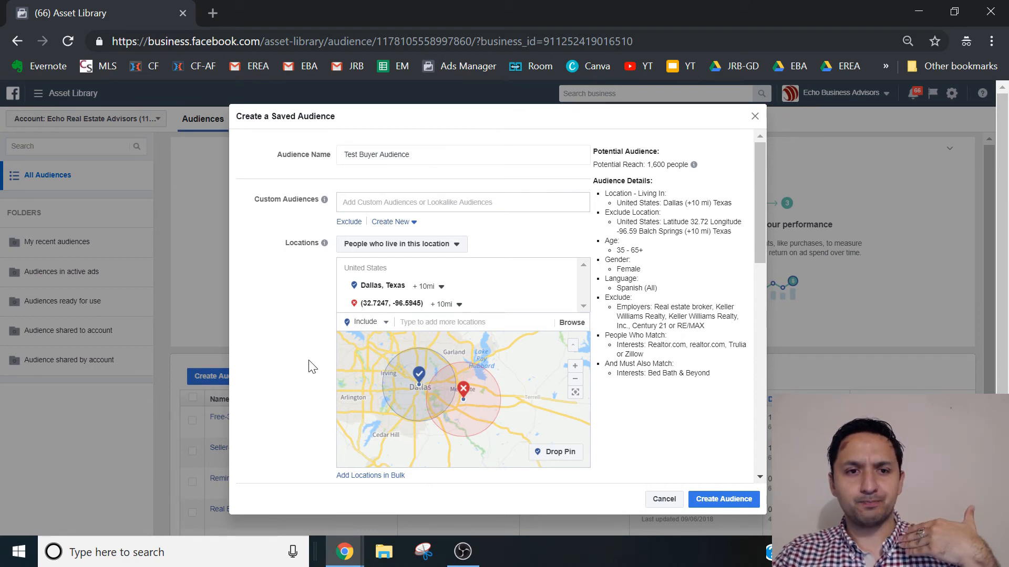
scroll(311, 366, "down", 15)
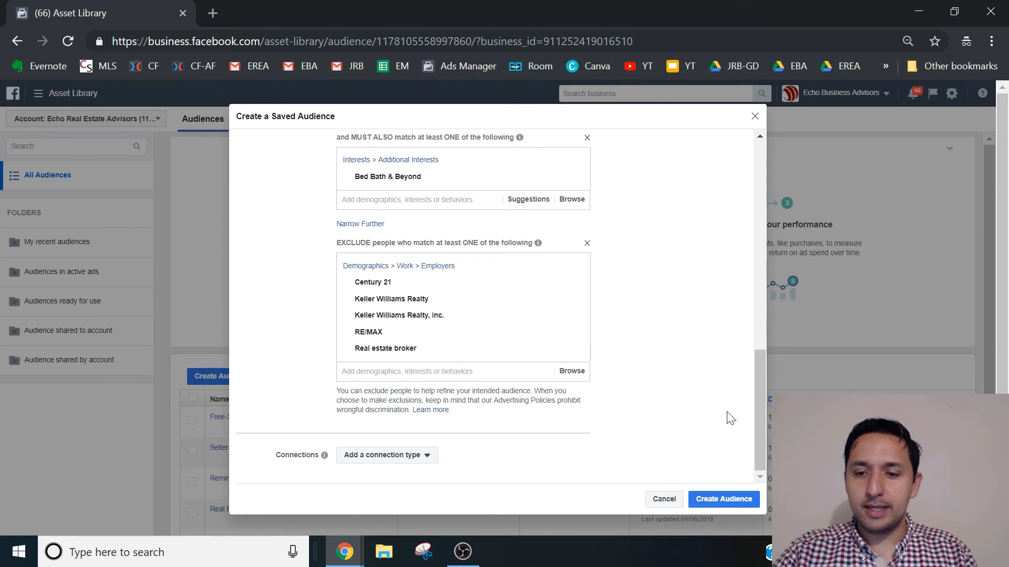
left_click(724, 500)
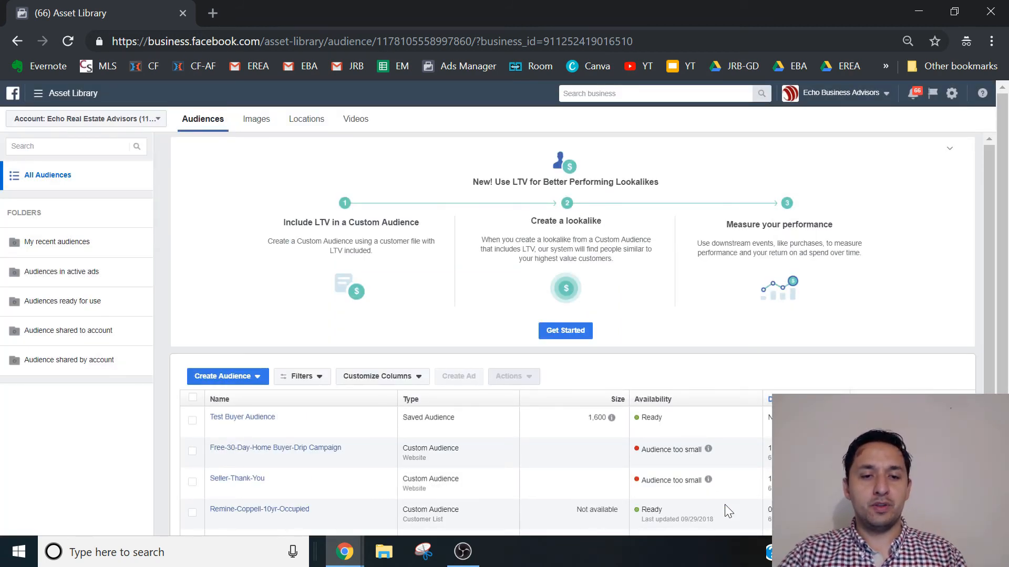
Check the details of Test Buyer Audience, and open Audiences from the full list of business tools.
mouse_move(213, 420)
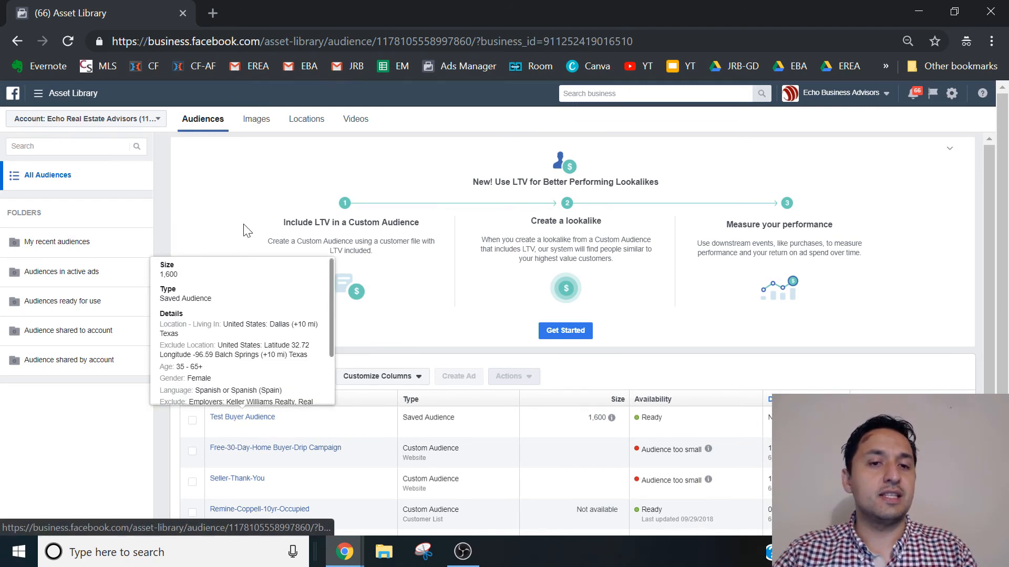
left_click(62, 98)
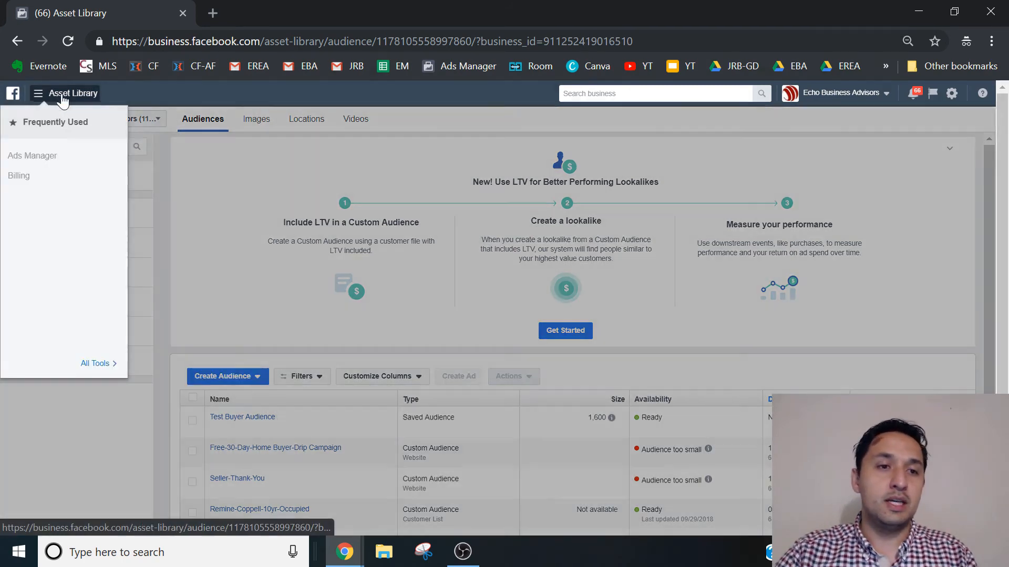
left_click(92, 364)
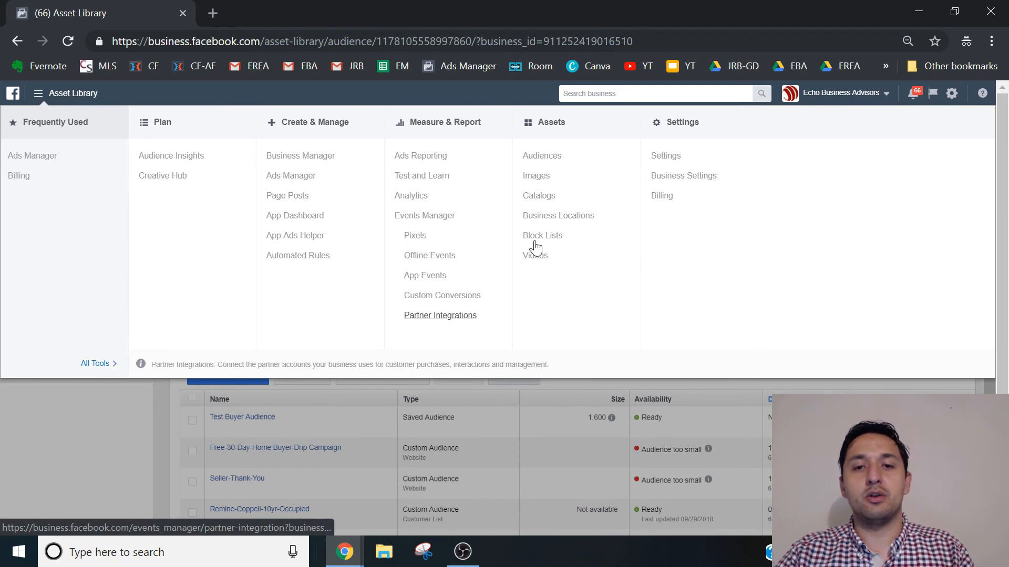
left_click(539, 163)
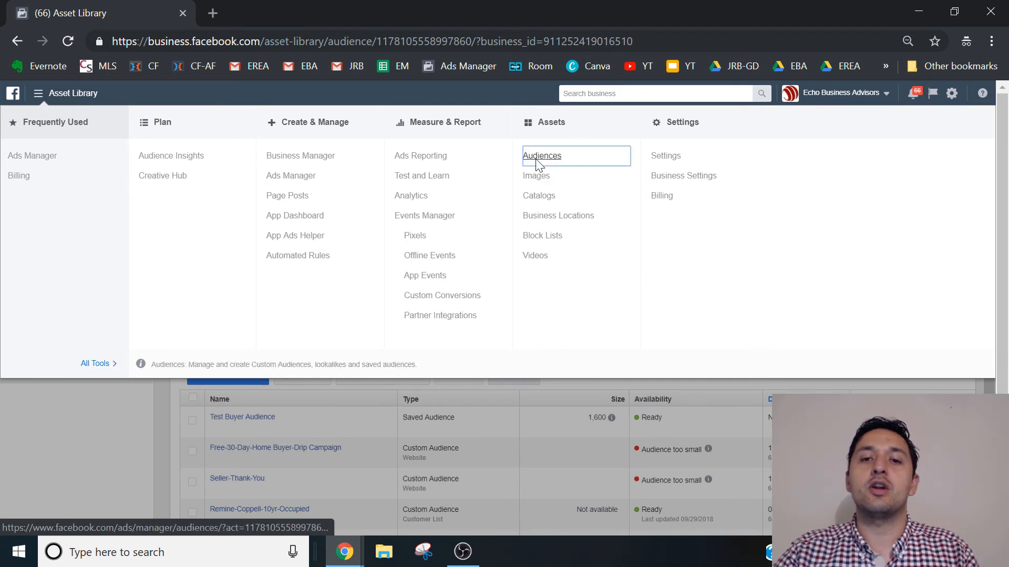